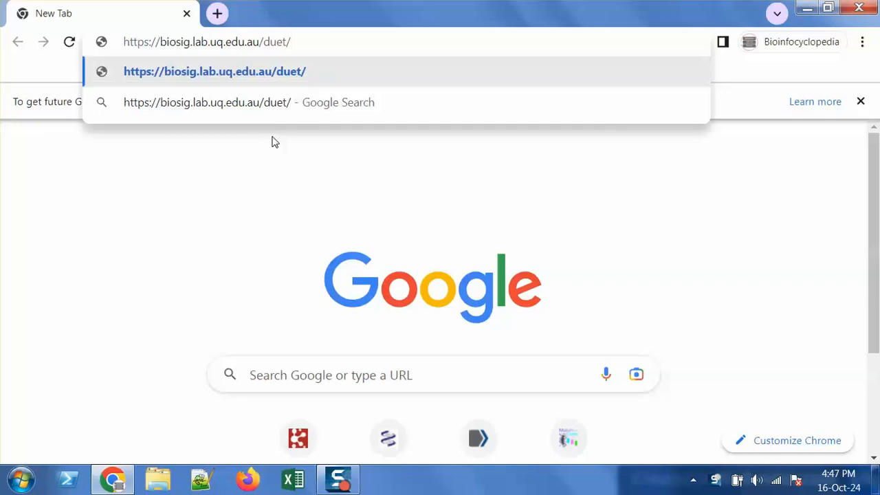
- Load the DUET server at biosig.lab.uq.edu.au/duet/ and dismiss the browser update notice
key(Return)
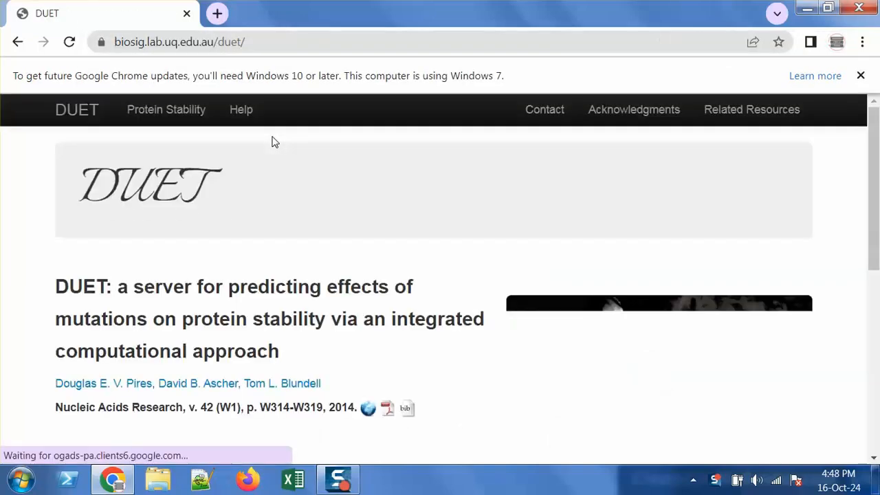
click(861, 75)
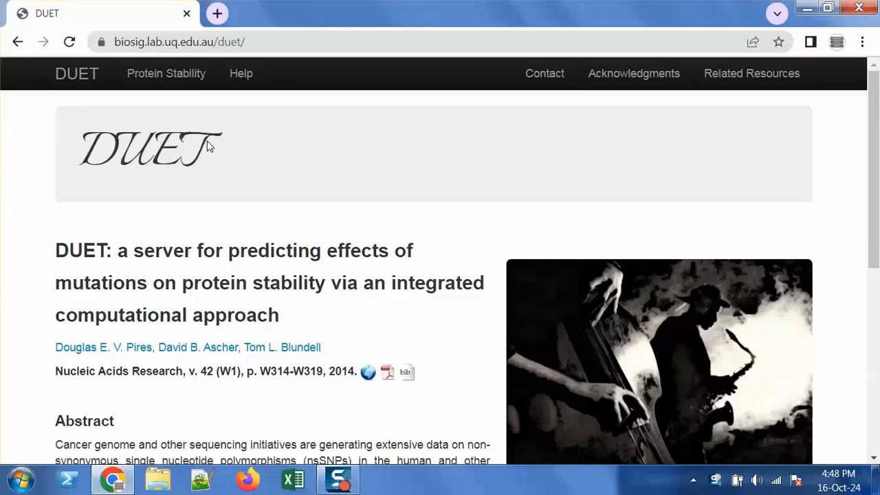
- View DUET's help page in a separate tab and advance through the guide to its single-mutation results section
right_click(239, 72)
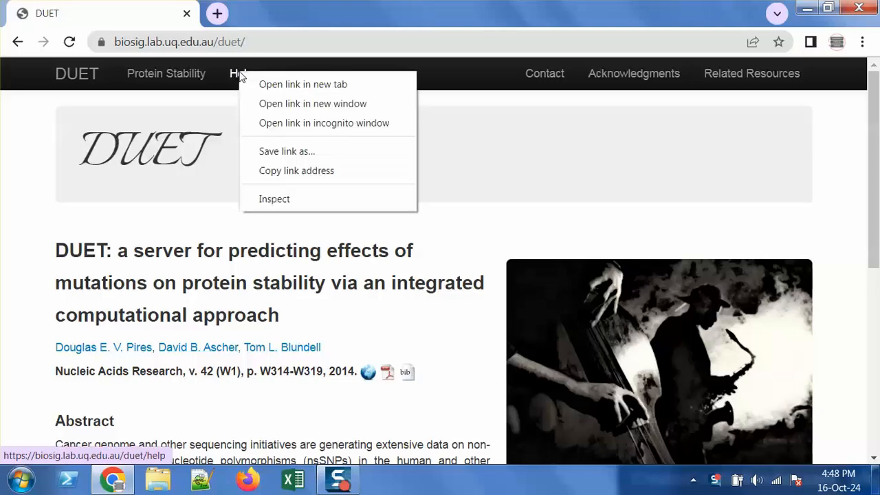
click(268, 85)
click(266, 23)
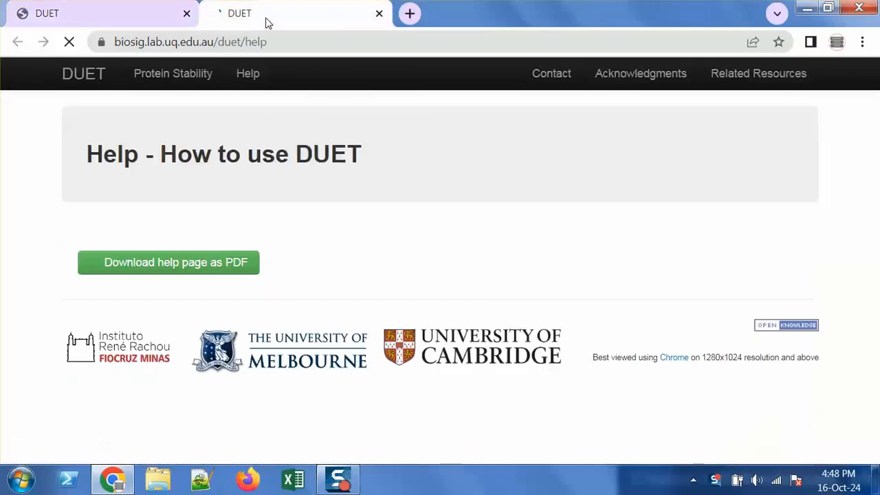
scroll(877, 268, down, 4)
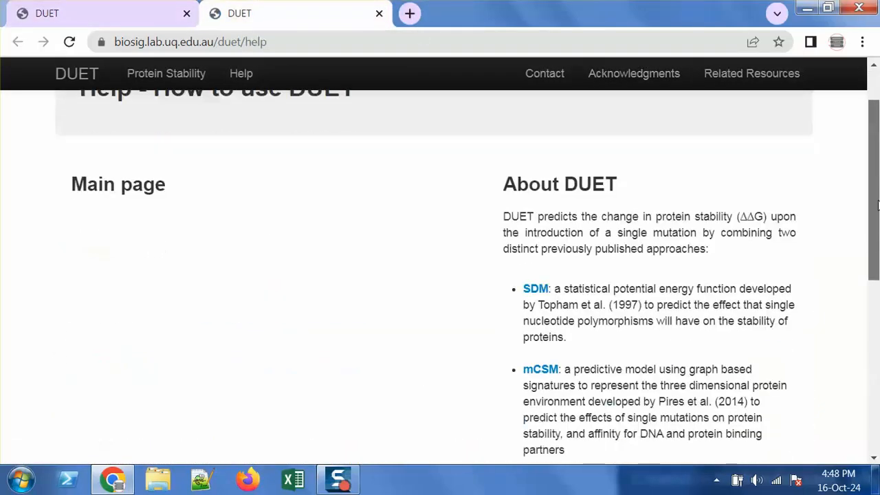
scroll(877, 268, down, 1)
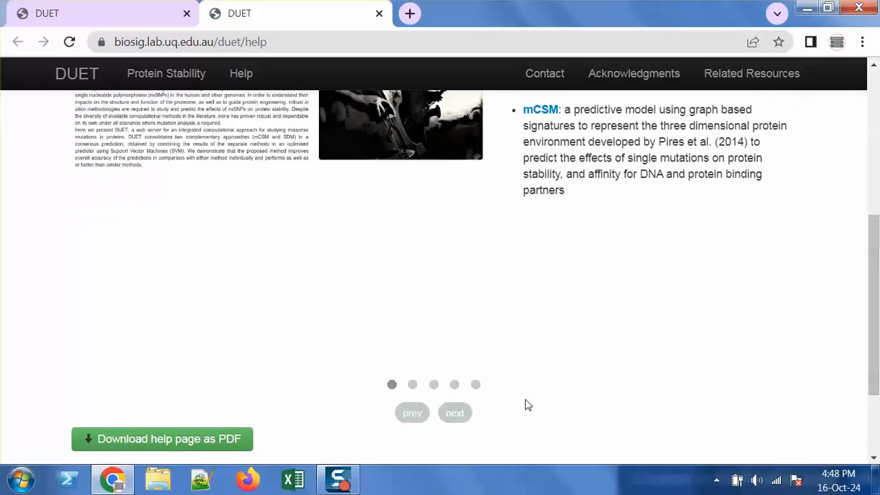
click(455, 413)
drag(873, 309, 871, 194)
click(454, 285)
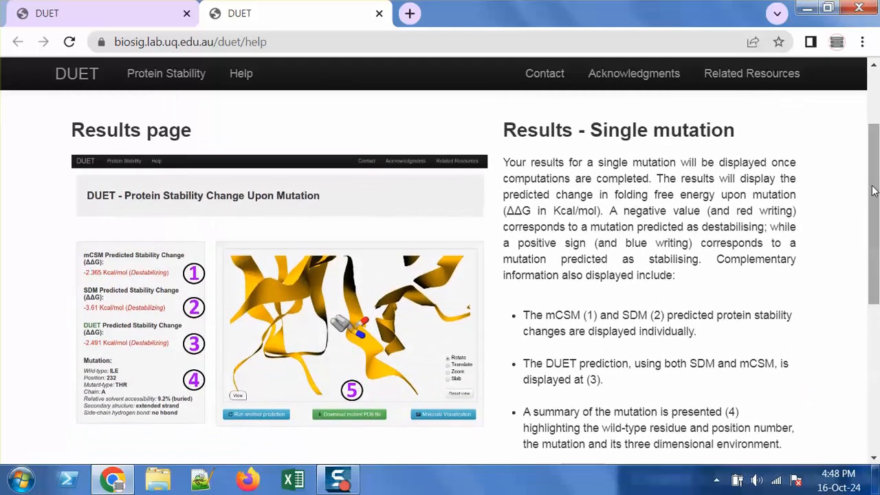
- Return to the DUET home page and open its prediction submission form
click(69, 9)
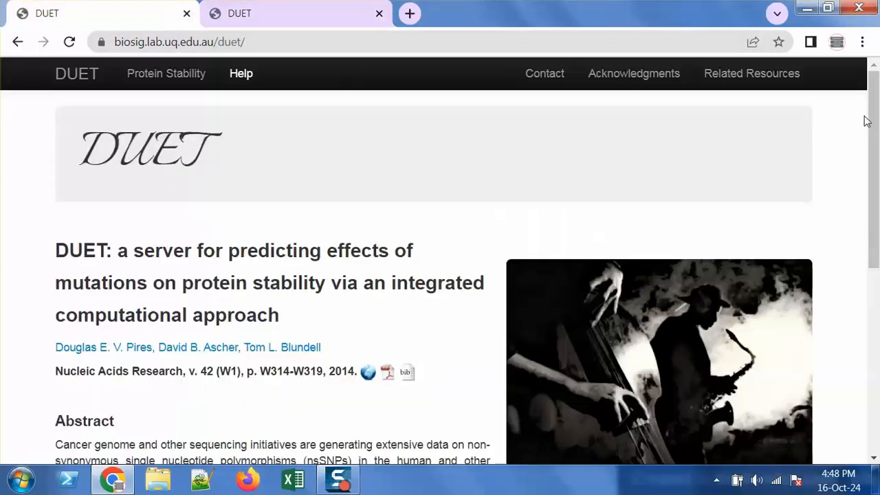
scroll(866, 121, down, 5)
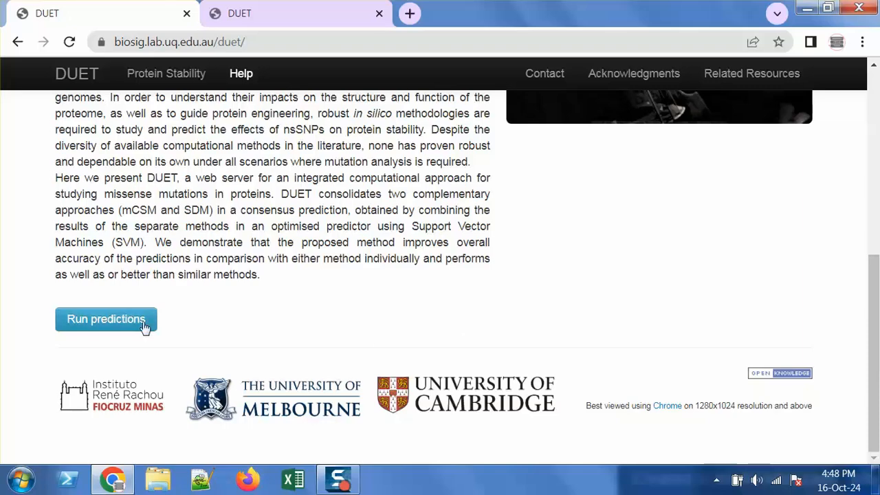
click(105, 319)
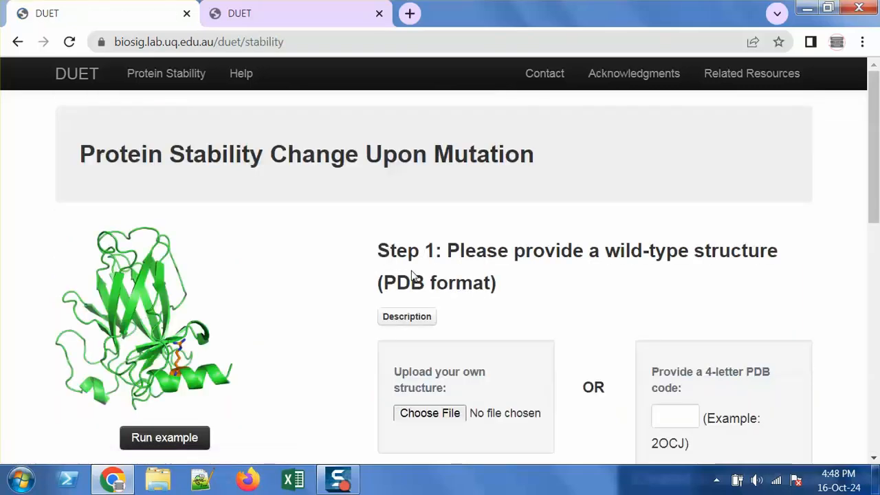
- Review the form's requirements for the wild-type PDB structure, the single mutation format and the systematic option
drag(877, 112, 877, 161)
drag(383, 147, 490, 147)
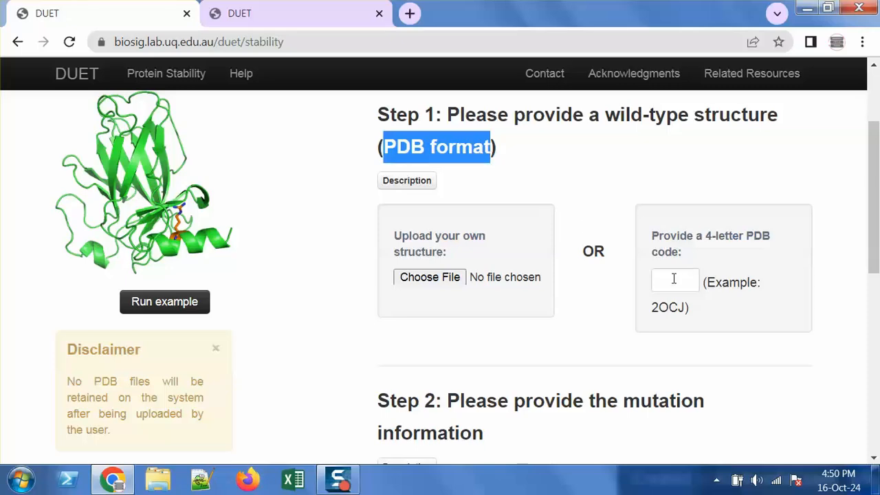
drag(873, 164, 875, 268)
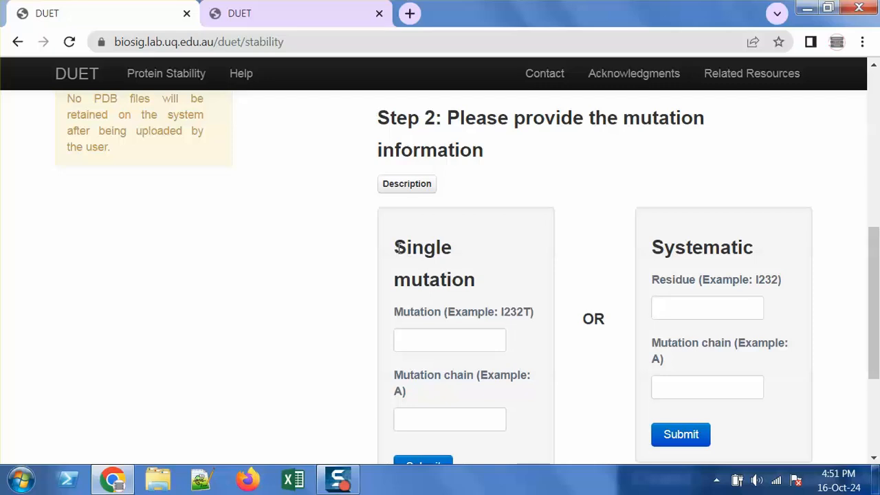
drag(398, 247, 474, 280)
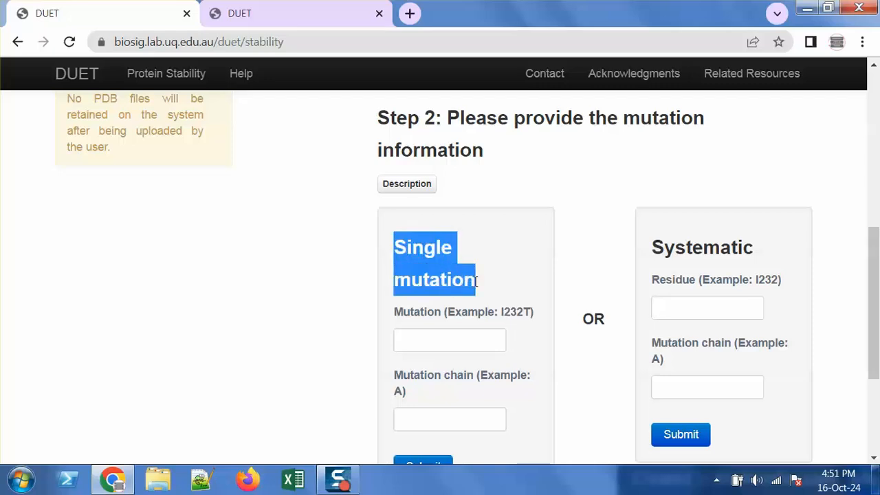
double_click(522, 311)
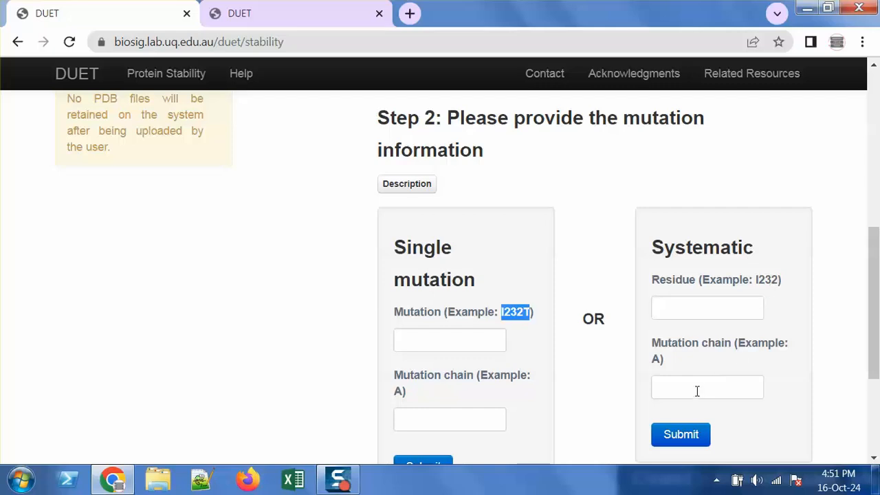
drag(877, 294, 878, 129)
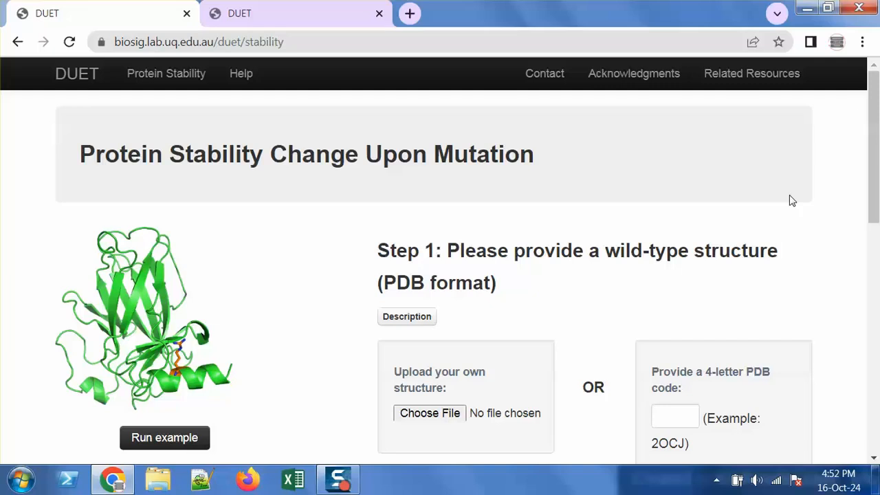
- Search the web for uniprotkb in a new tab and open the UniProt website
click(409, 13)
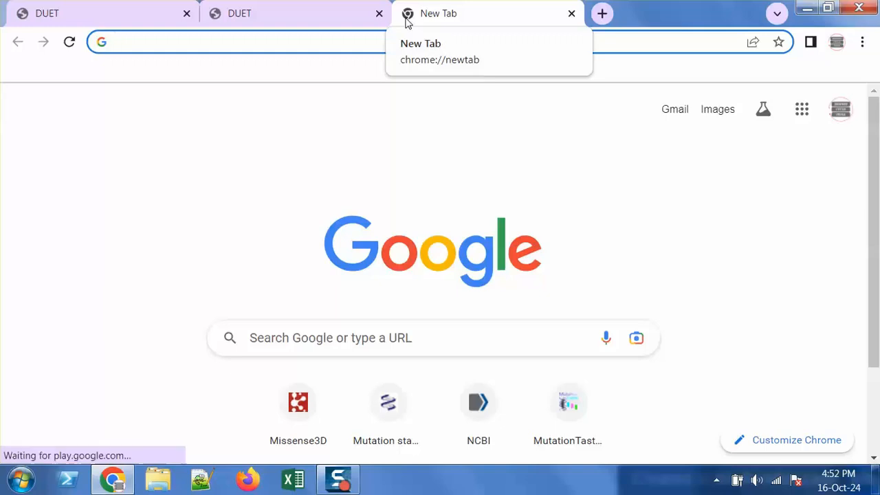
text(uniprot)
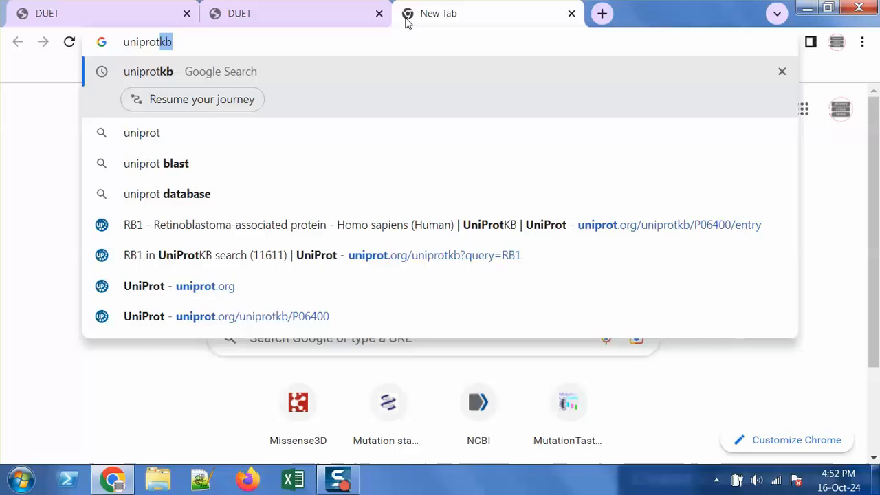
key(Return)
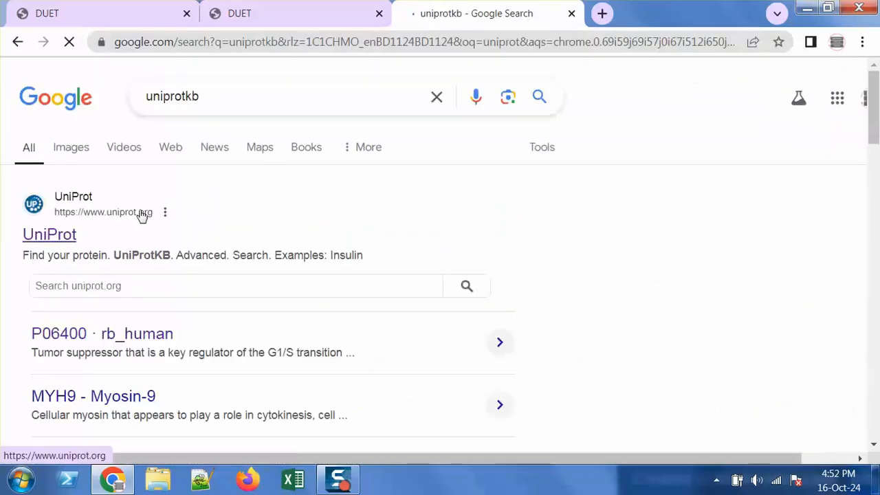
click(59, 236)
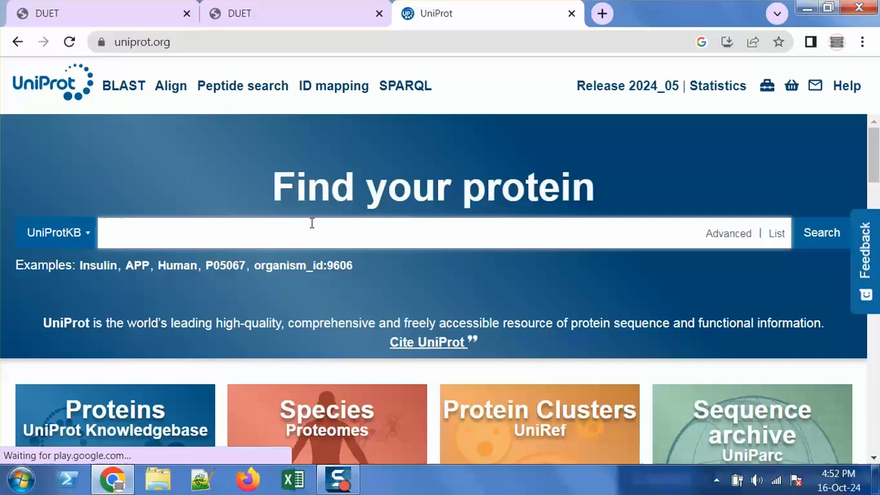
- Search UniProtKB for RB1 and open the Structure section of the human P06400 entry
click(312, 223)
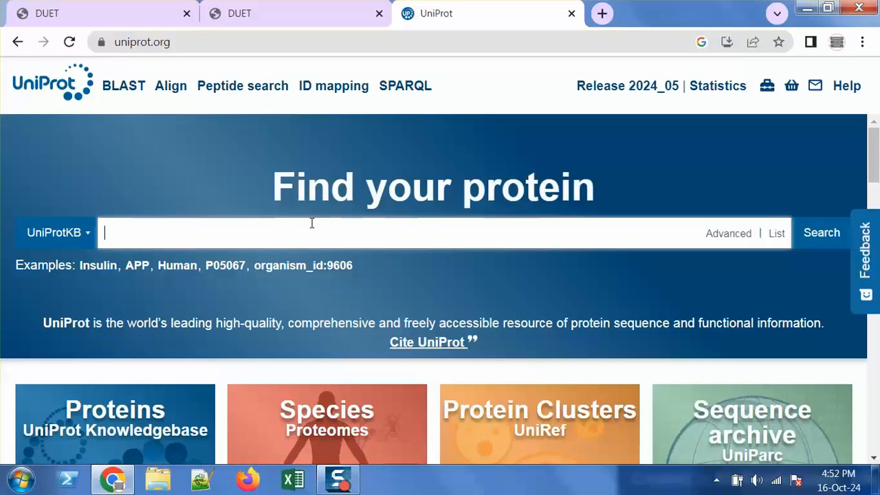
text(RB1)
key(Return)
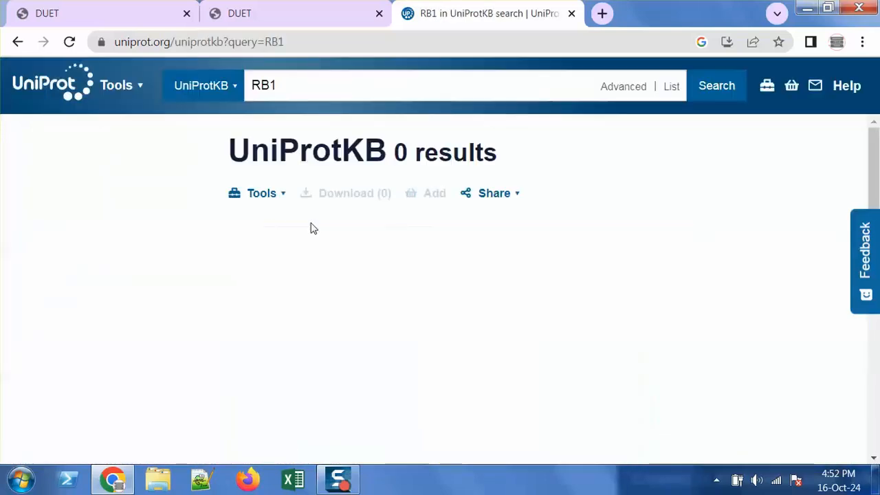
click(282, 255)
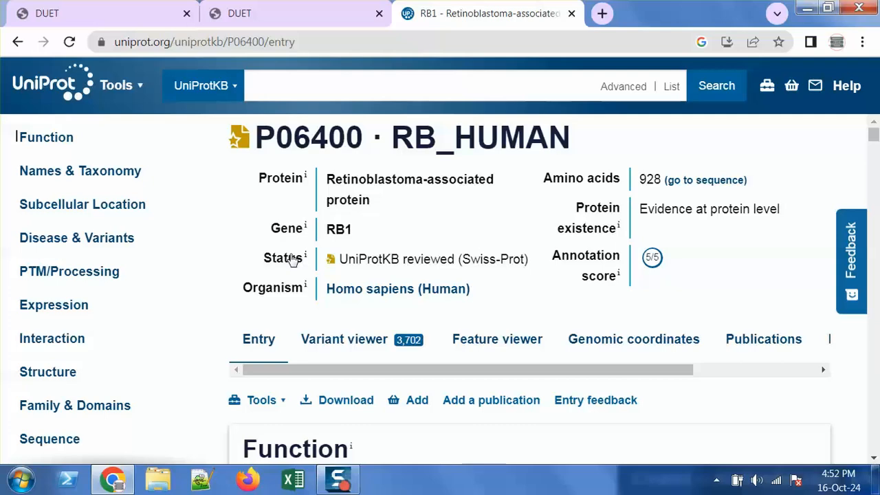
click(54, 375)
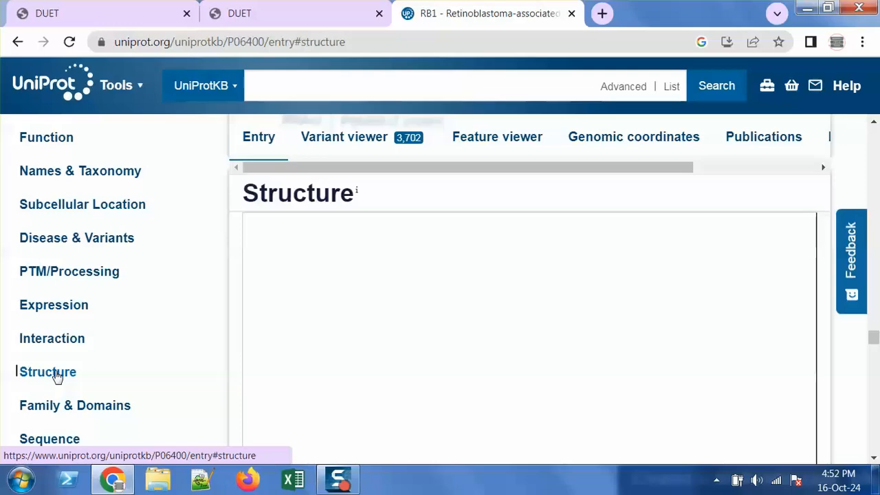
- Recheck DUET's structure inputs, open F2_Scoring.tsv from 17_Filter3_Results in the SNP_Analysis folder in Excel, and dismiss the Office activation notice
click(102, 10)
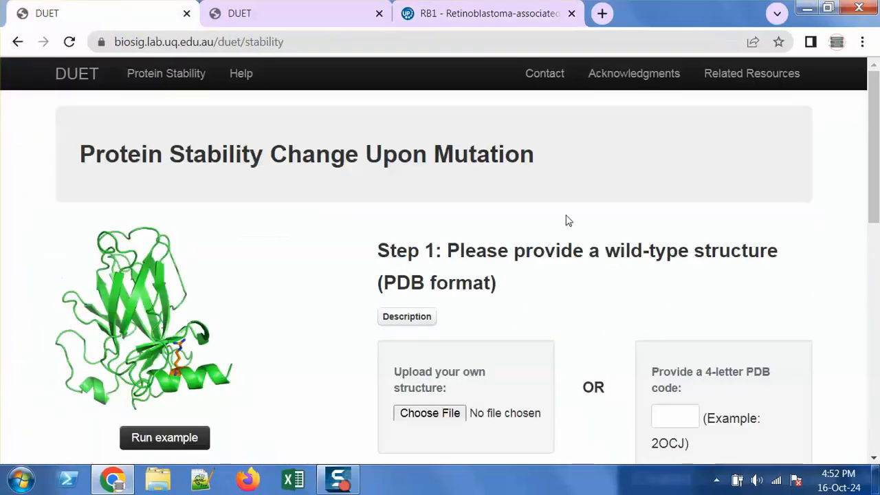
scroll(874, 192, down, 2)
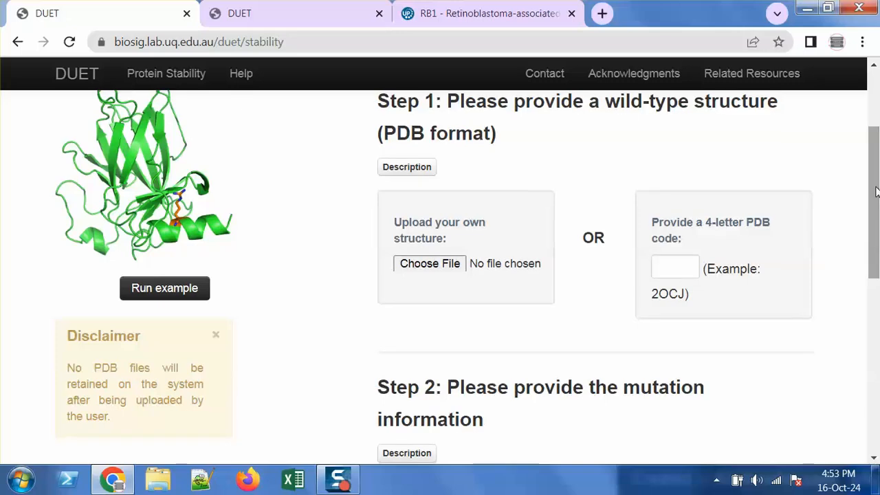
click(806, 8)
double_click(389, 191)
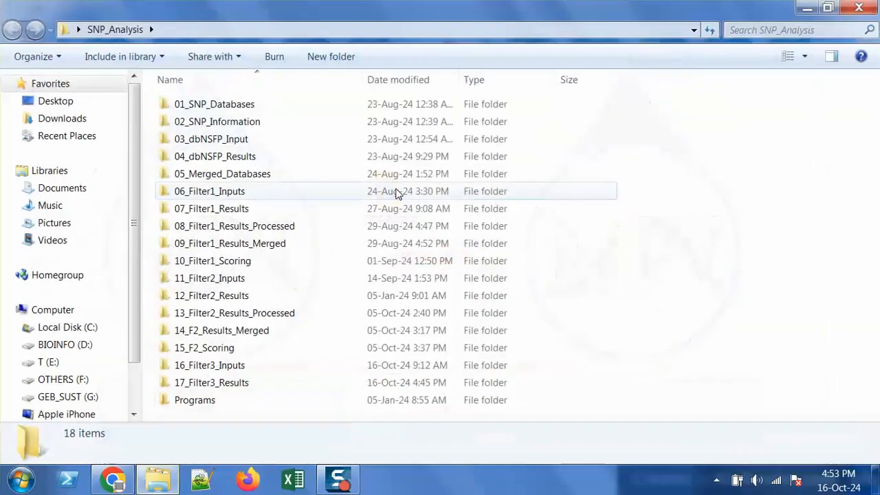
click(318, 372)
double_click(297, 383)
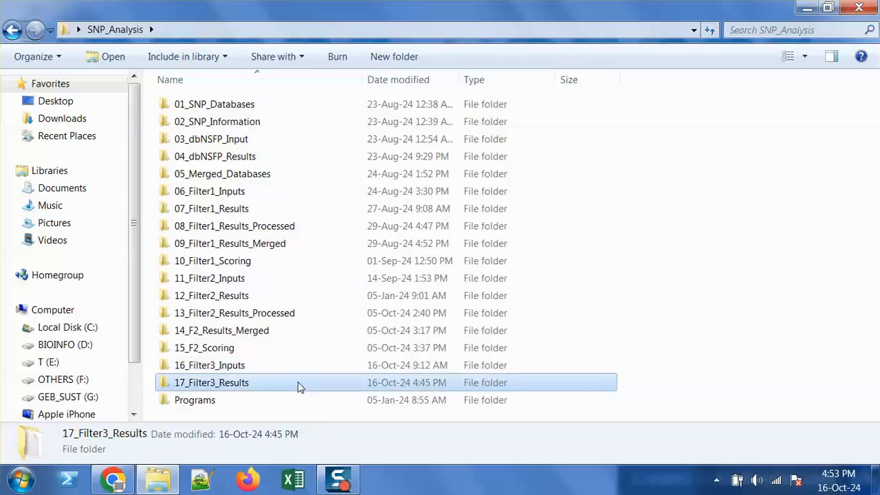
double_click(242, 113)
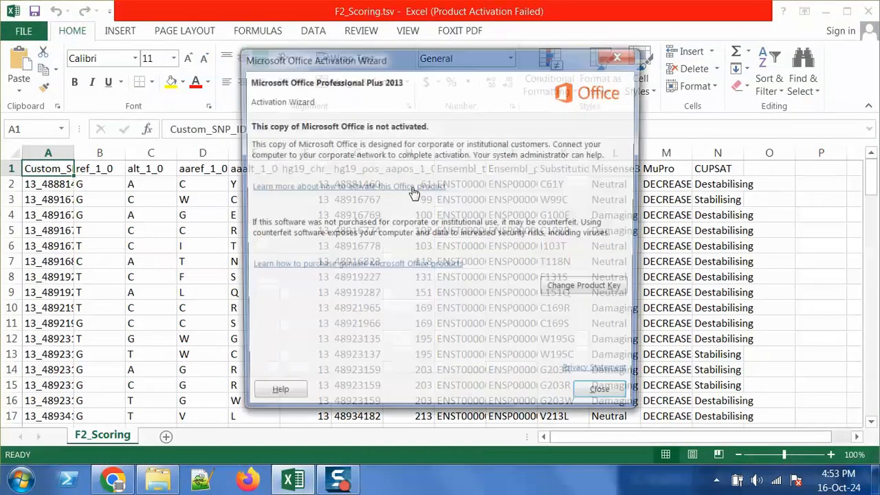
click(603, 396)
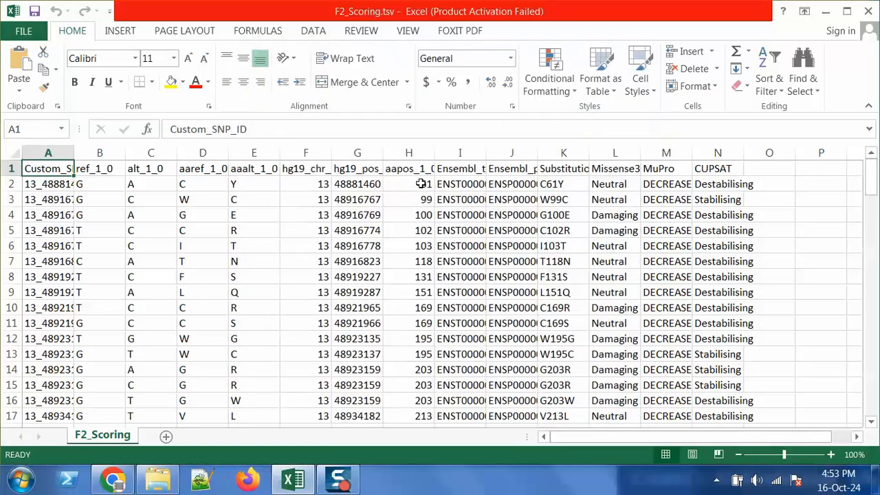
- Check the first variant's amino acid position, reference residue and alternate residue in row 2
click(421, 184)
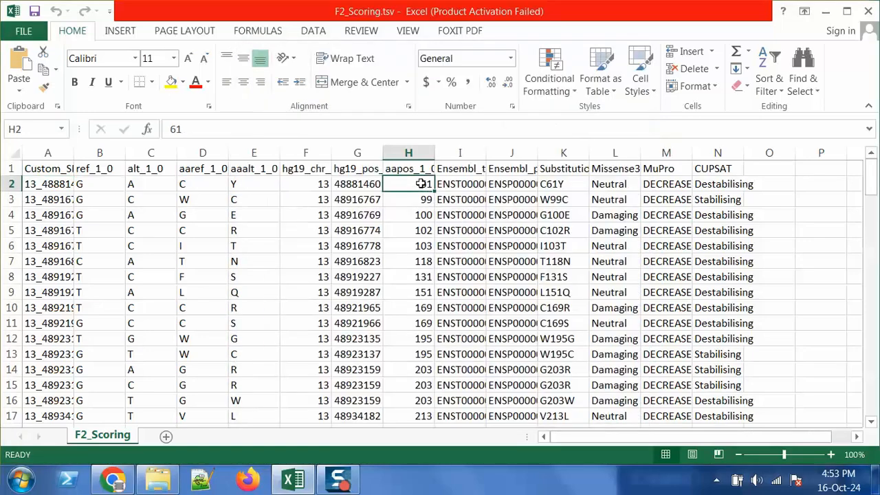
click(210, 185)
click(247, 184)
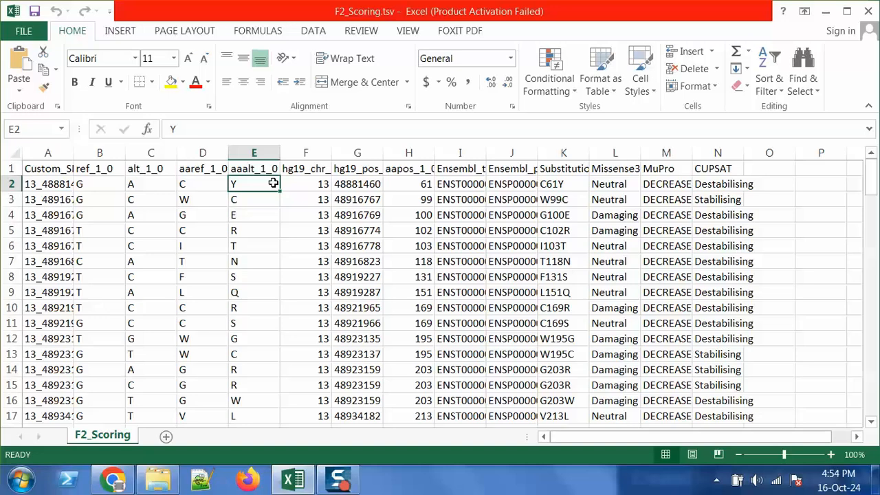
- Switch back to the RB1 entry in Chrome and find PDB structure 2QDJ in the structure table, highlighting its residue positions
click(114, 481)
click(416, 11)
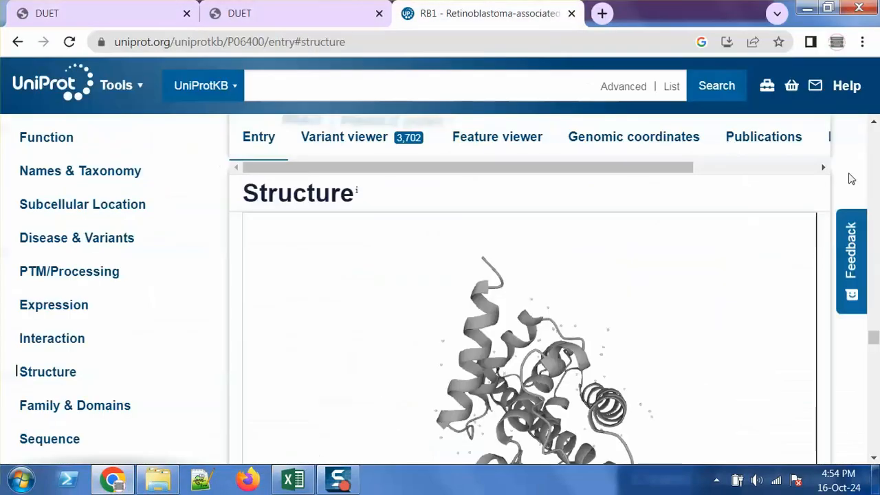
click(873, 456)
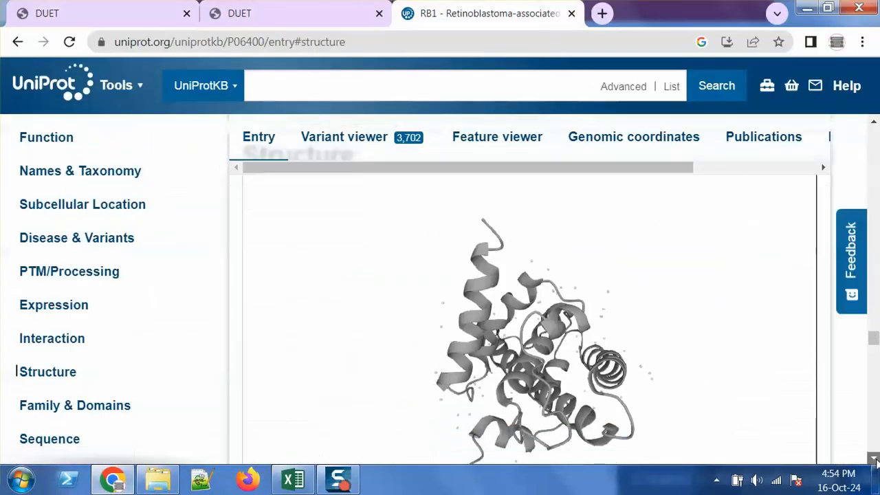
drag(809, 259, 818, 393)
click(347, 332)
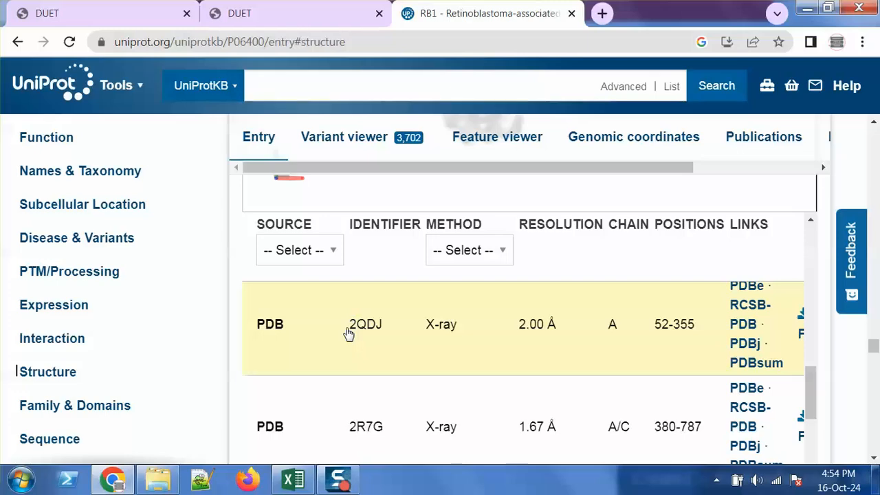
drag(347, 332, 382, 334)
drag(653, 330, 696, 331)
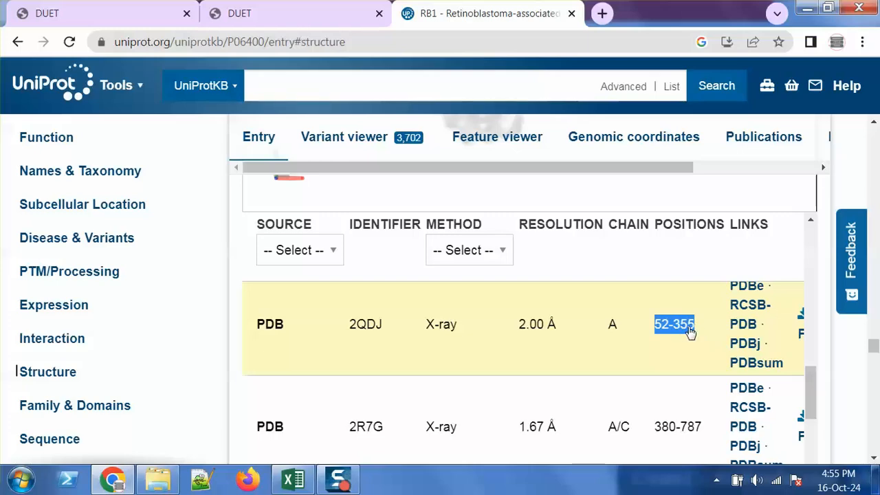
- Copy the PDB identifier 2QDJ from UniProt's structure table and enter it as DUET's 4-letter PDB code
drag(350, 331, 383, 331)
key(ctrl+c)
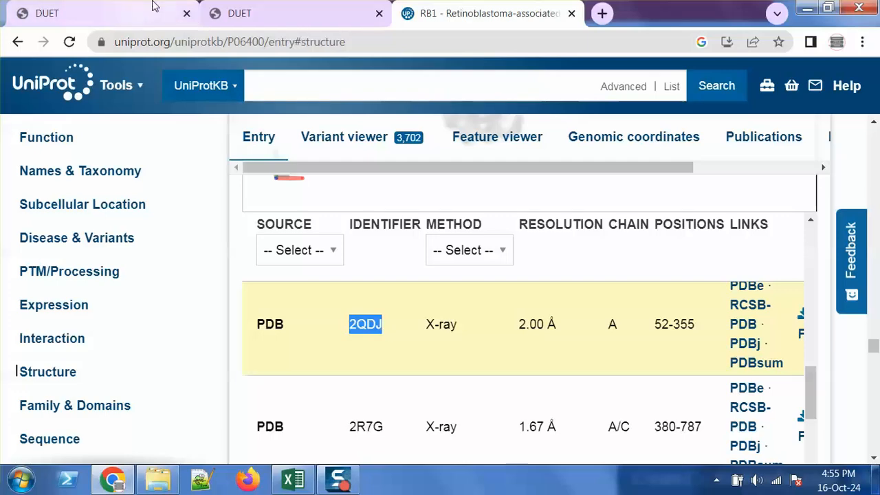
click(103, 13)
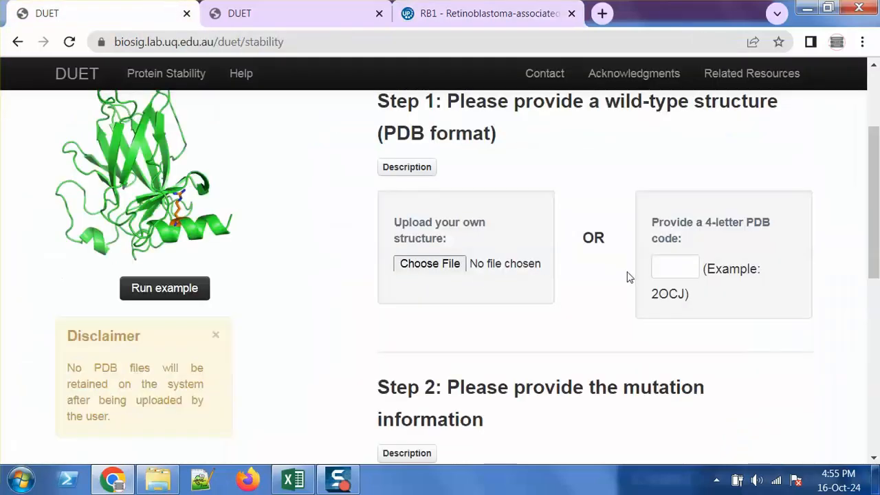
click(666, 264)
key(ctrl+v)
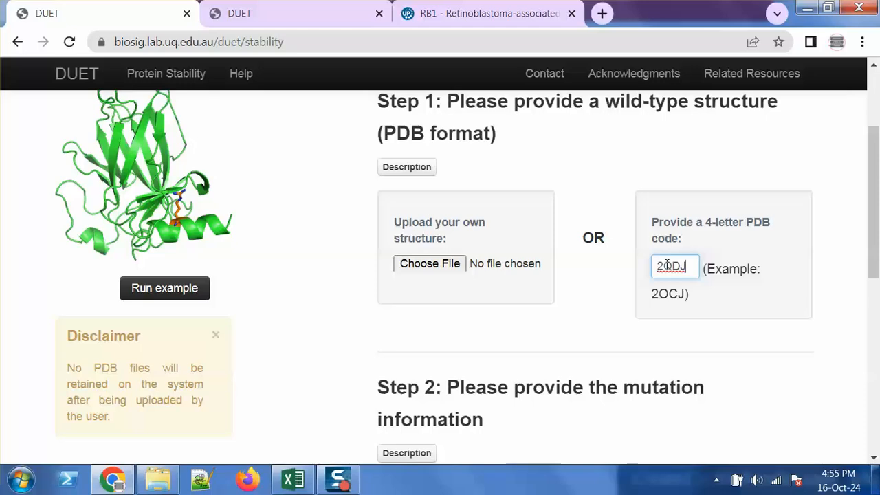
- Copy the first variant's substitution C61Y from cell K2 in Excel and enter it as DUET's single mutation
drag(874, 193, 877, 327)
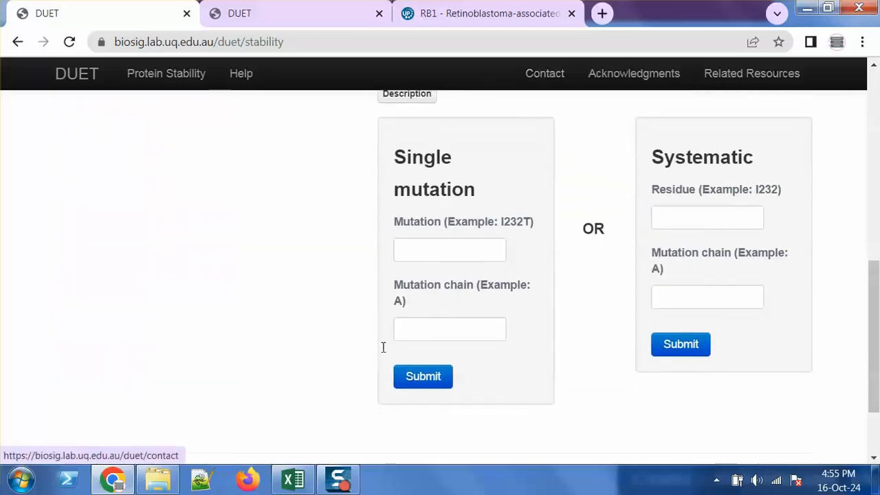
click(293, 479)
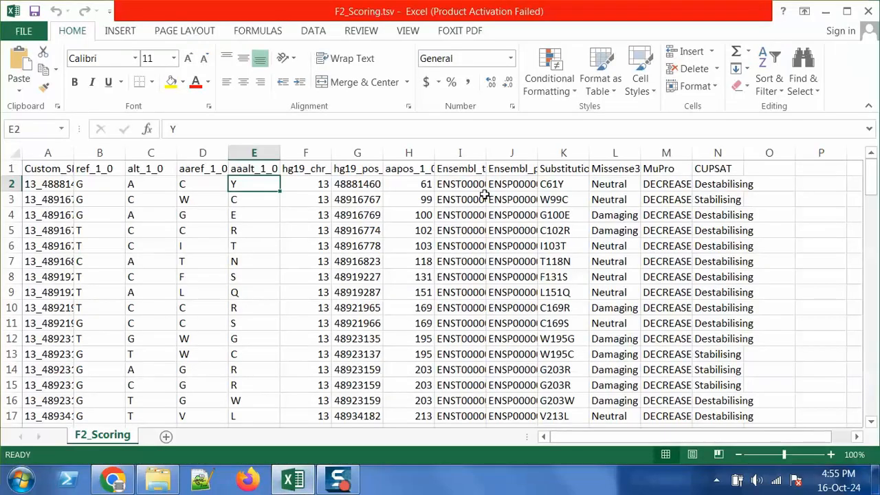
click(553, 183)
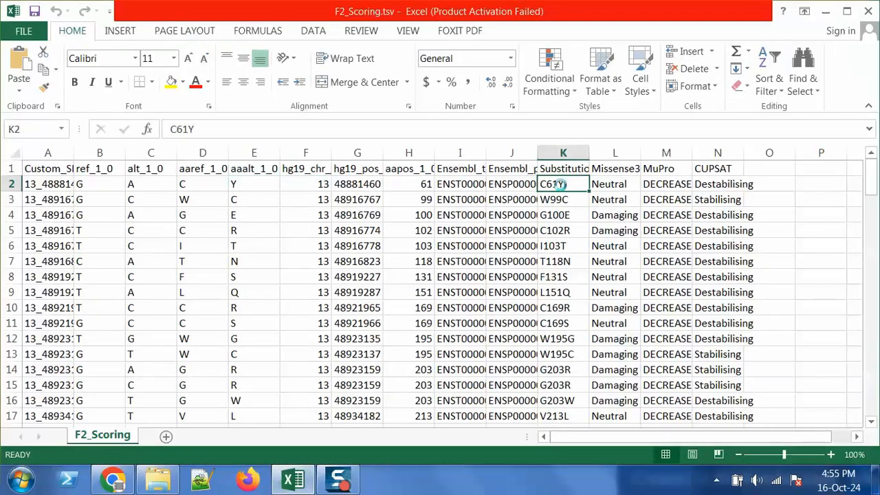
key(ctrl+c)
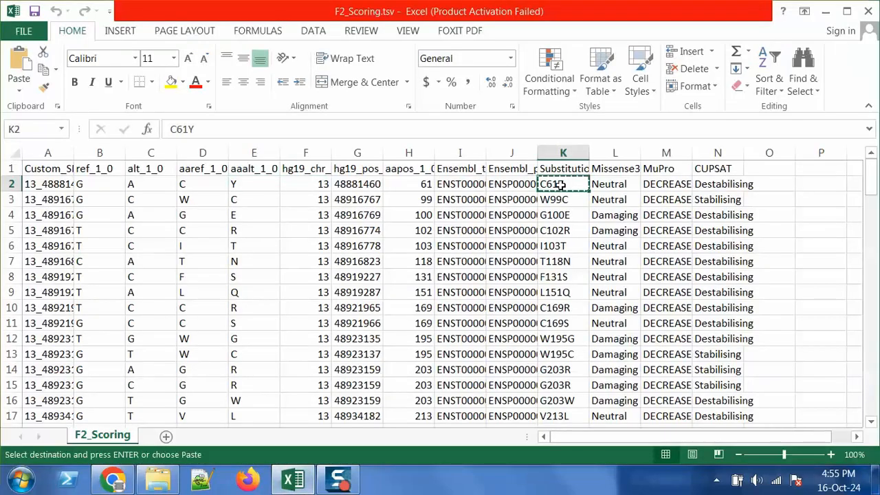
click(113, 478)
click(441, 246)
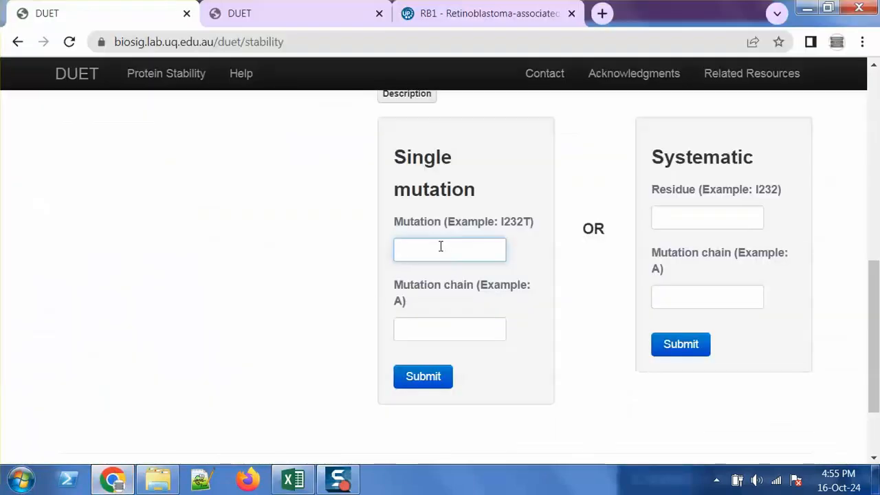
key(ctrl+v)
- Set the single mutation chain to A, check it against 2QDJ's chain in UniProt, and submit the DUET prediction
click(450, 331)
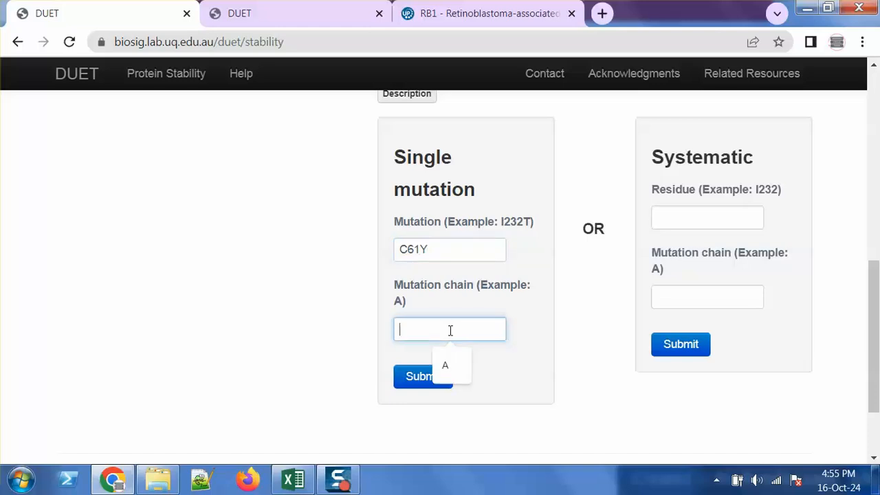
text(A)
click(491, 13)
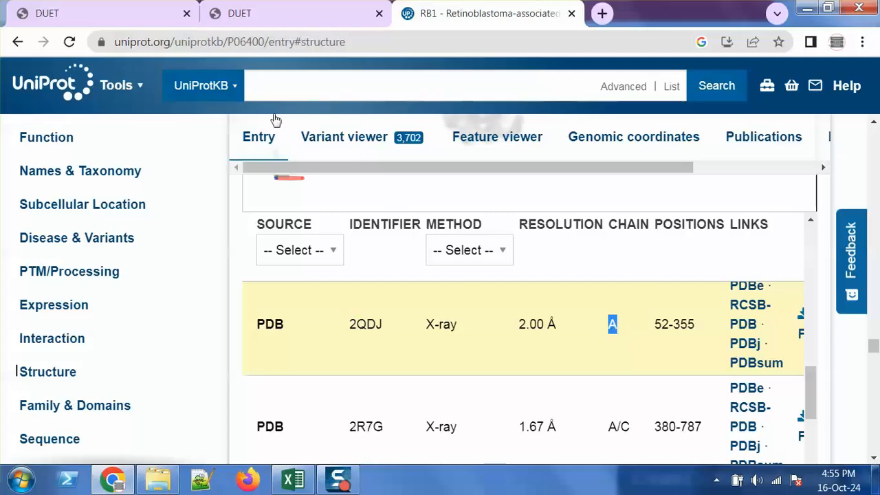
click(108, 7)
click(424, 382)
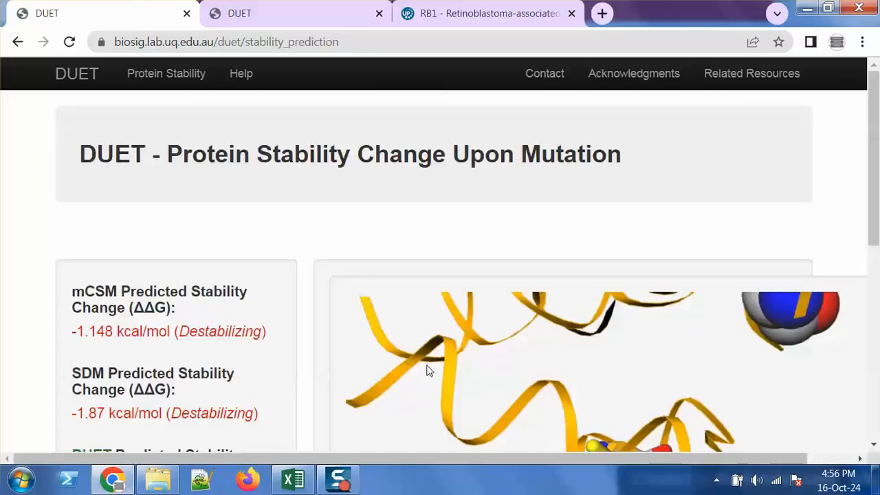
- Examine the mCSM, SDM and DUET predicted stability changes on the results page
drag(874, 129, 876, 198)
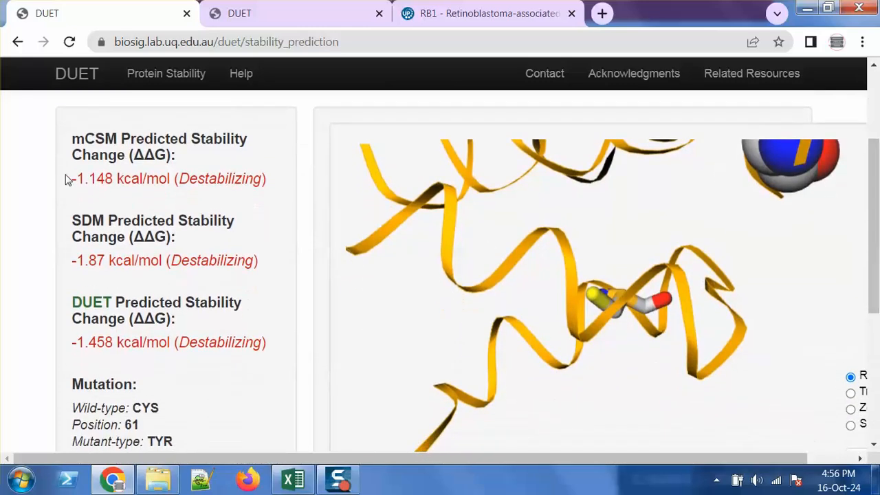
drag(68, 142, 123, 141)
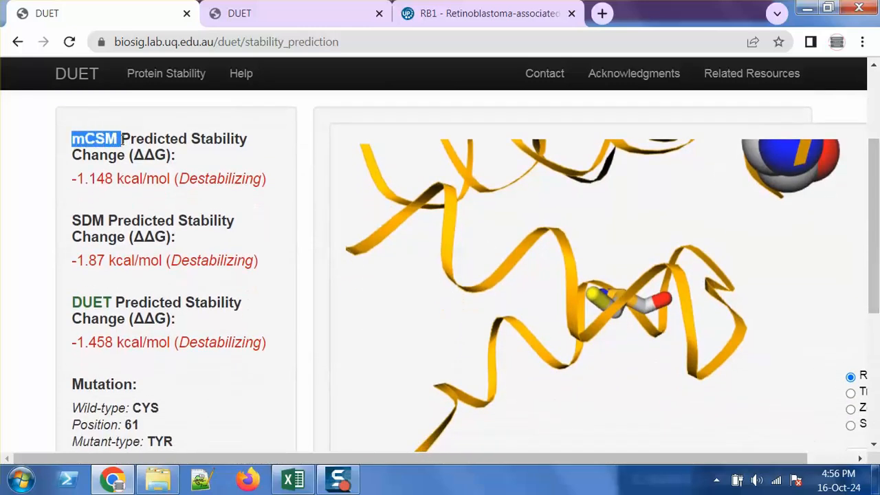
drag(73, 220, 106, 221)
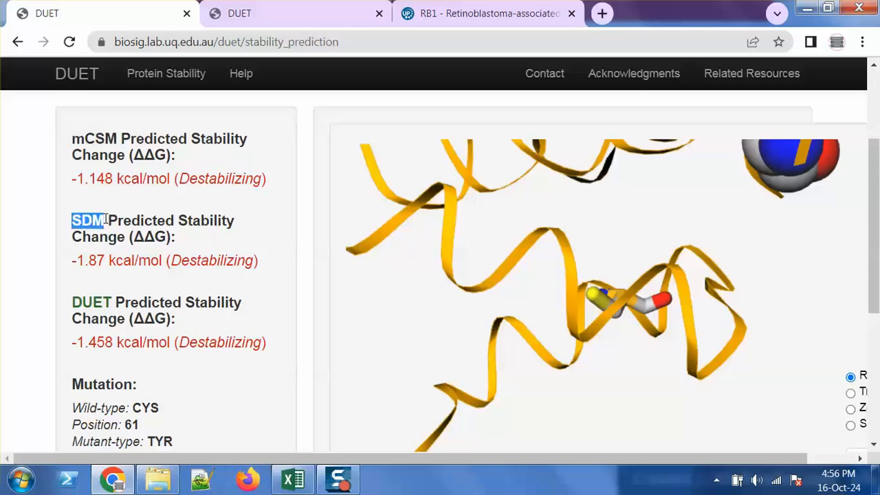
drag(73, 301, 110, 302)
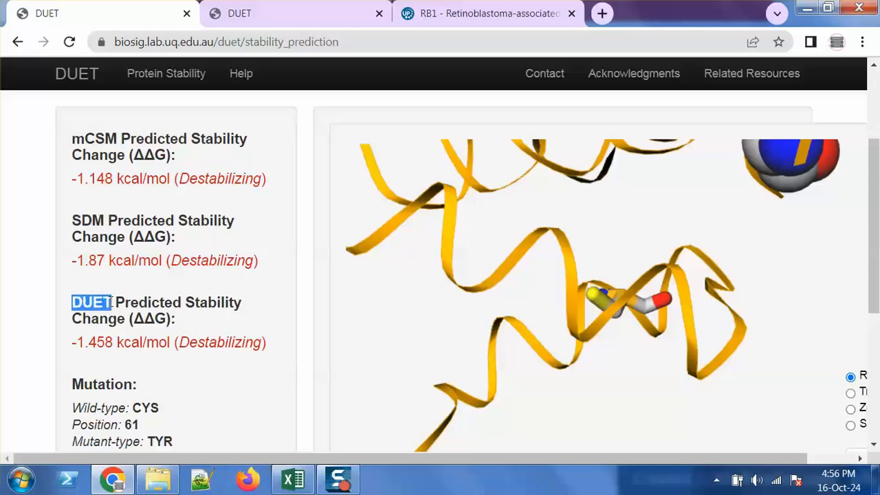
- Take the mCSM predictor name from the results and add it as a column header in cell O1 of F2_Scoring.tsv in Excel
drag(71, 139, 118, 140)
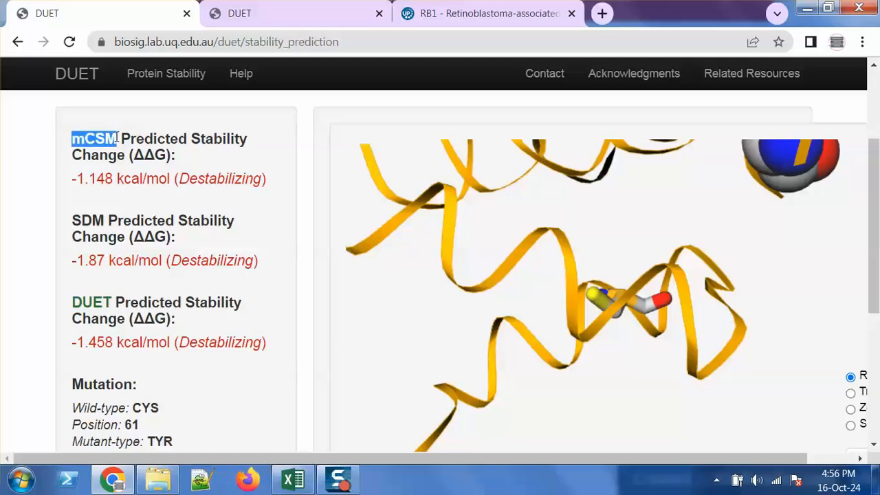
click(293, 479)
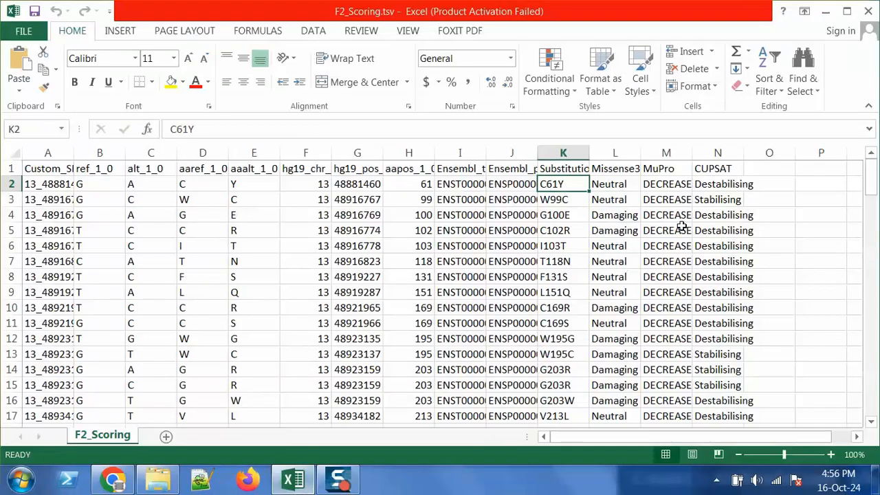
click(764, 171)
text(mCSM)
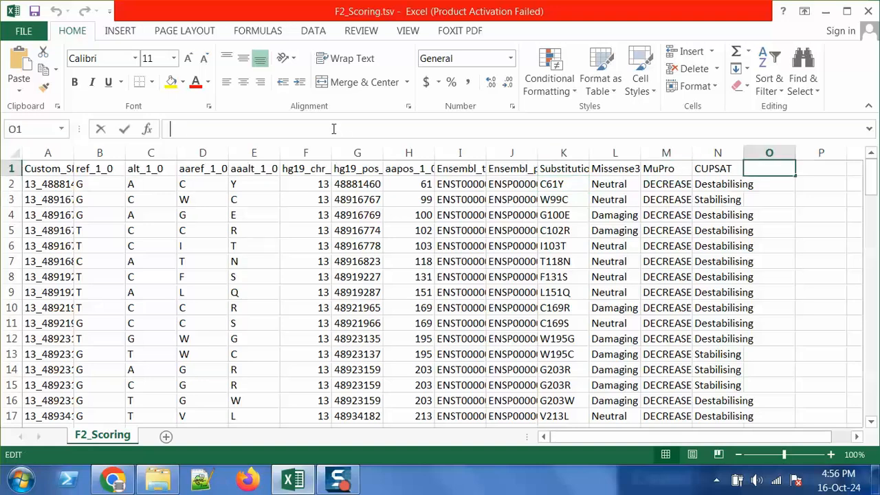
key(Return)
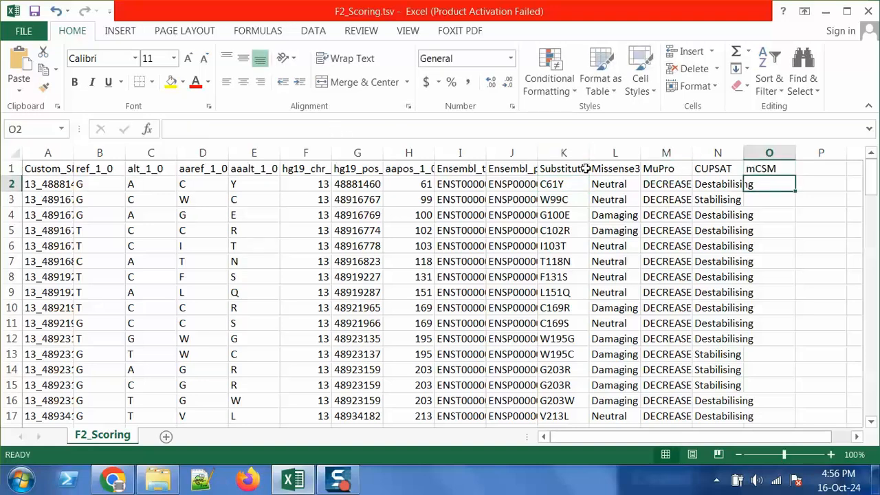
- Add the column headers SDM in P1 and DUET in Q1, checking the SDM name on the DUET results page
click(811, 173)
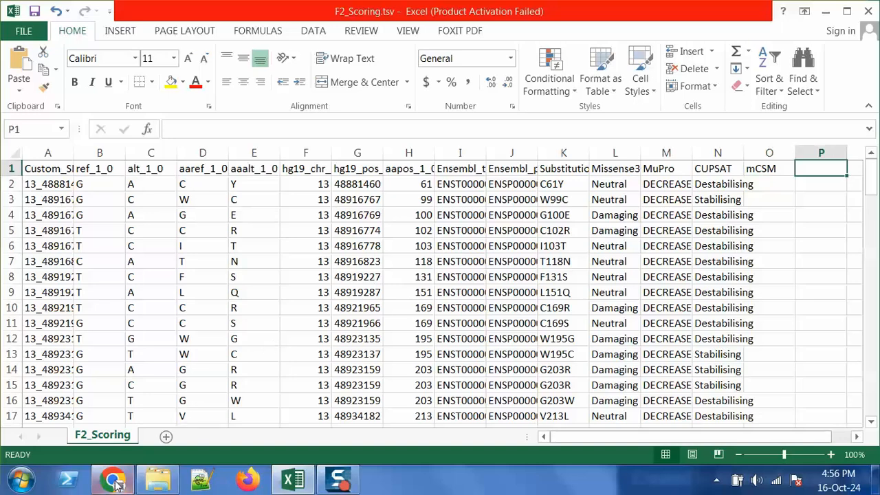
click(113, 479)
double_click(87, 221)
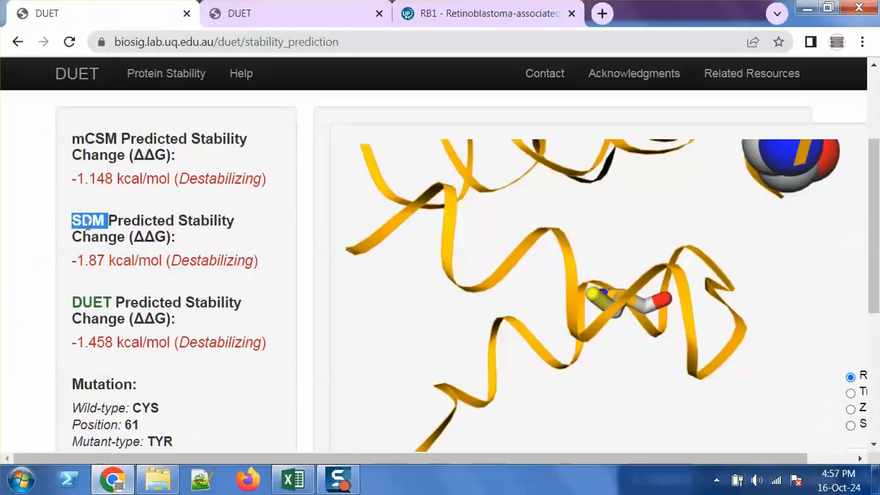
click(293, 479)
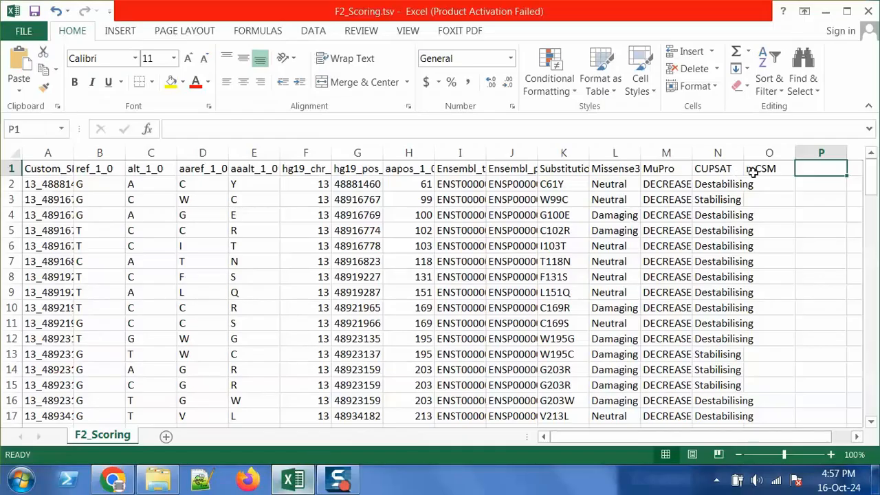
text(SDM)
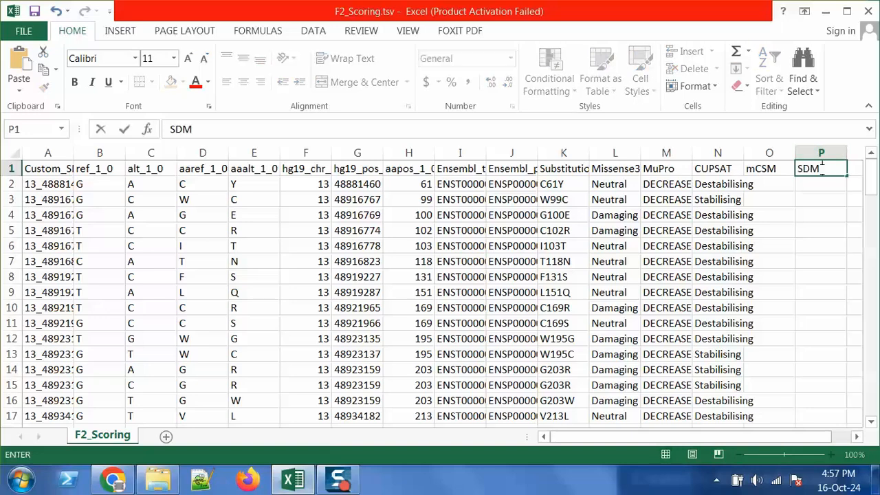
click(852, 169)
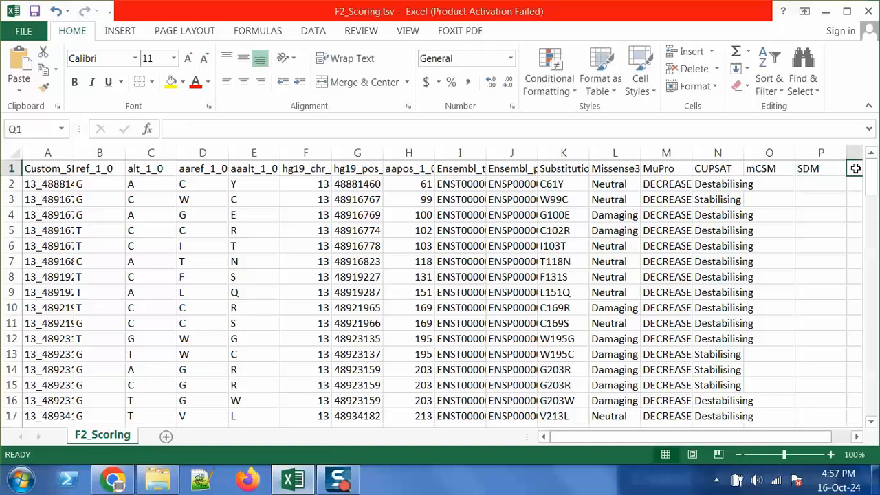
text(DUET)
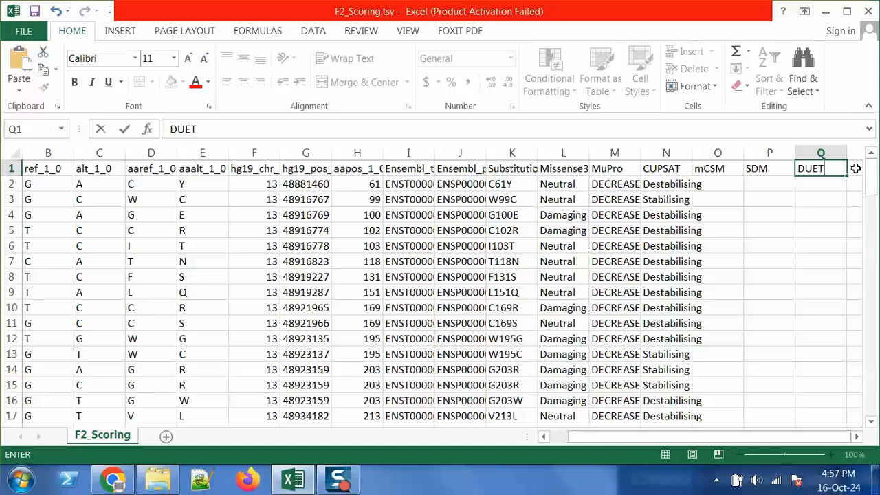
- Copy the mCSM outcome Destabilizing from the DUET results in Chrome into cell O2 for variant C61Y in Excel
click(112, 479)
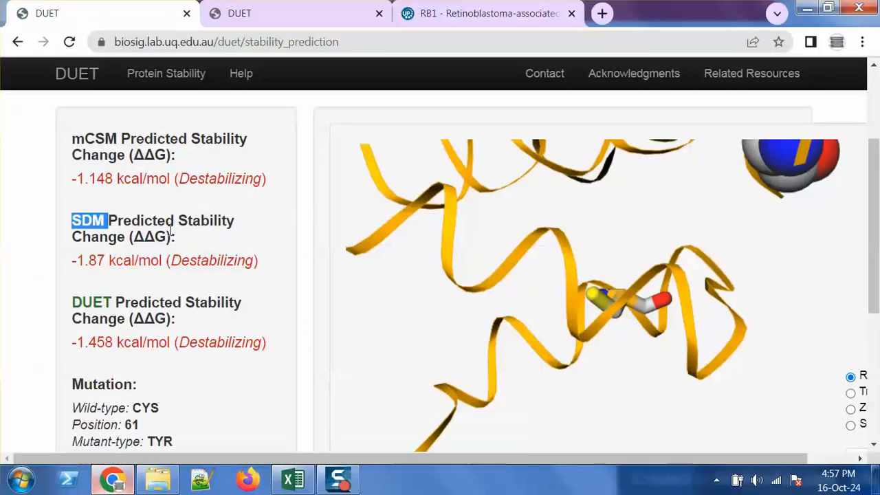
double_click(204, 180)
key(ctrl+c)
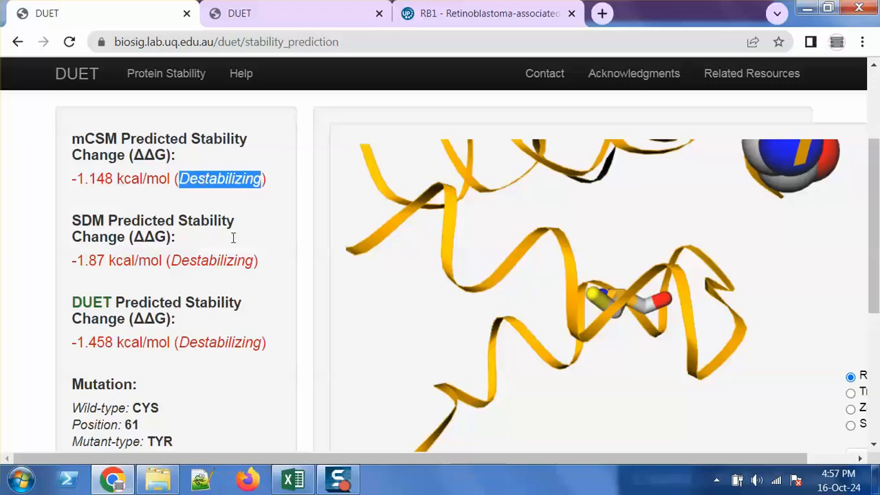
click(293, 479)
click(719, 179)
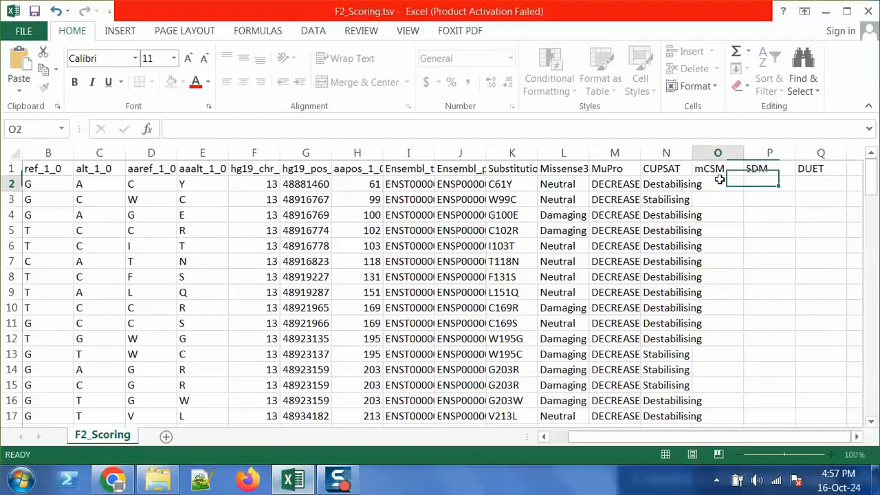
double_click(719, 179)
key(ctrl+v)
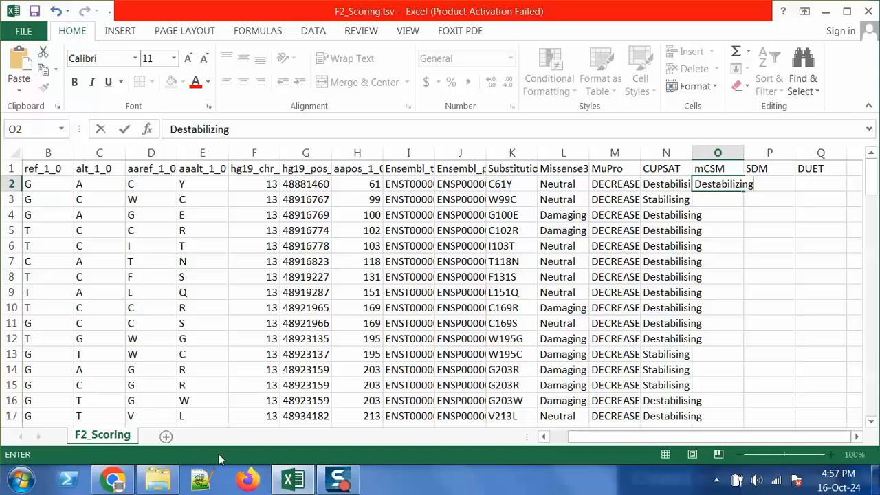
- Copy the SDM outcome Destabilizing from the DUET results in Chrome into cell P2 of the Excel sheet
click(112, 479)
double_click(194, 260)
key(ctrl+c)
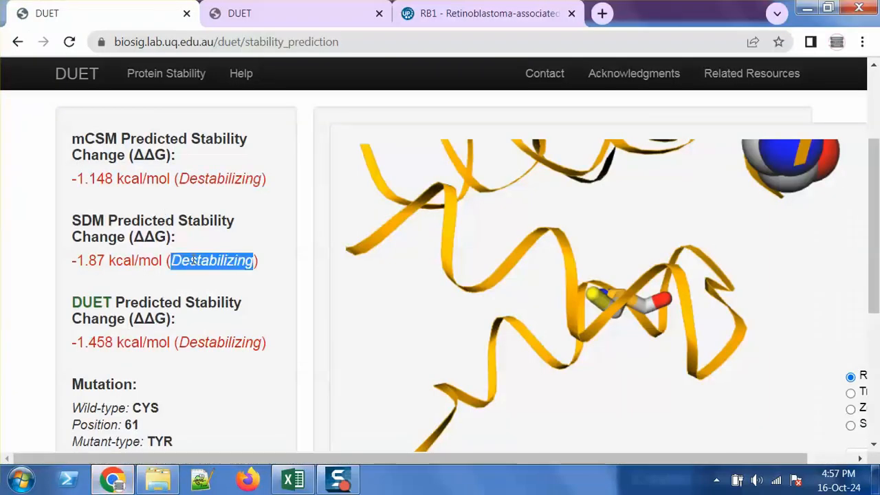
click(292, 479)
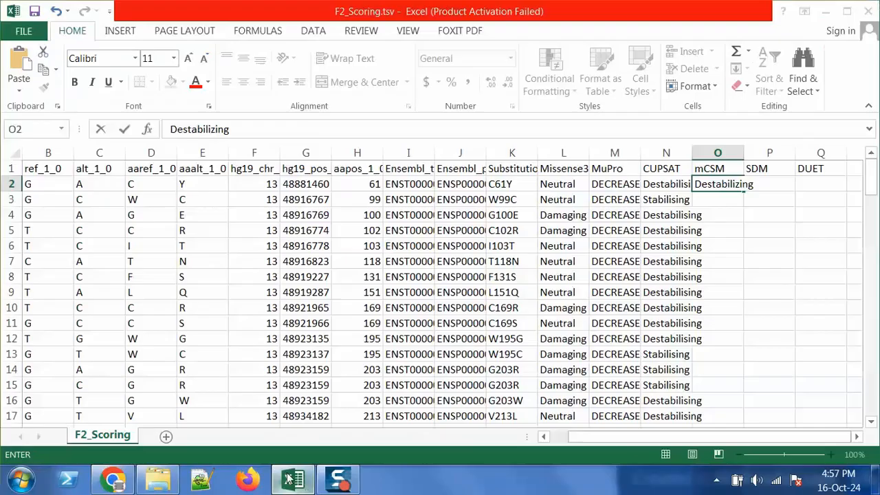
key(Return)
double_click(759, 183)
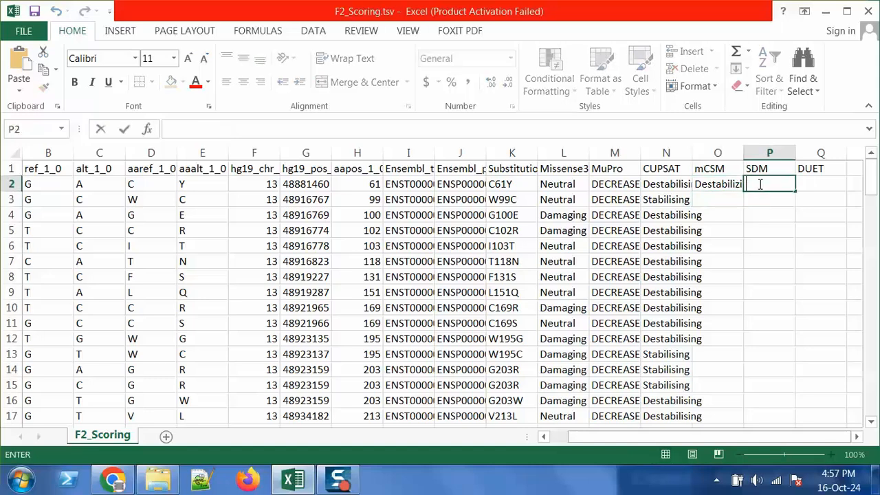
key(ctrl+v)
key(Return)
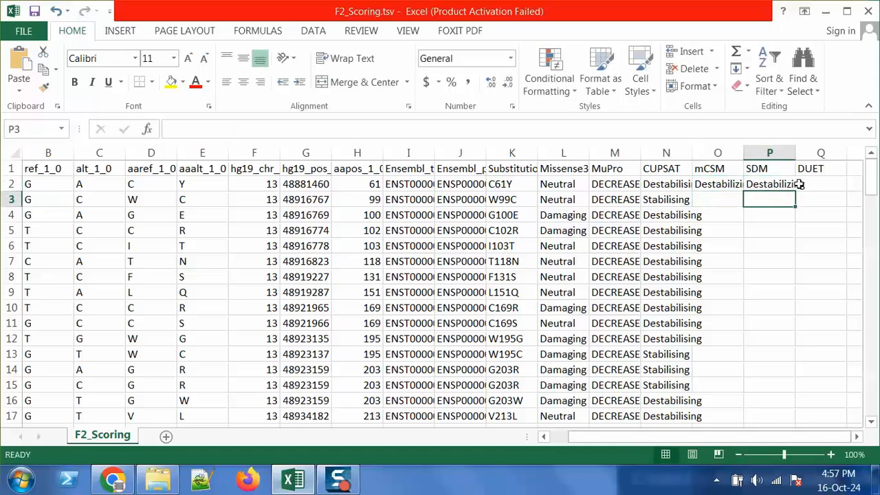
- Copy the DUET outcome Destabilizing from the DUET results in Chrome into cell Q2 of the Excel sheet
click(820, 183)
click(120, 479)
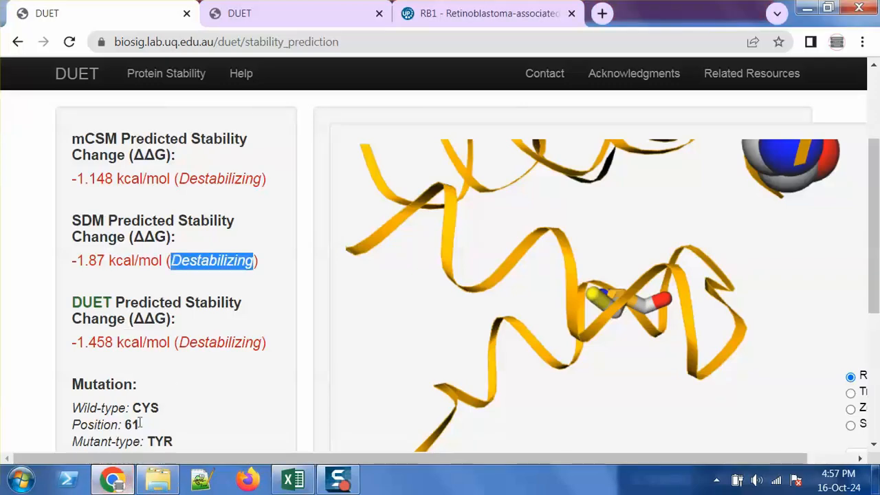
double_click(224, 341)
key(ctrl+c)
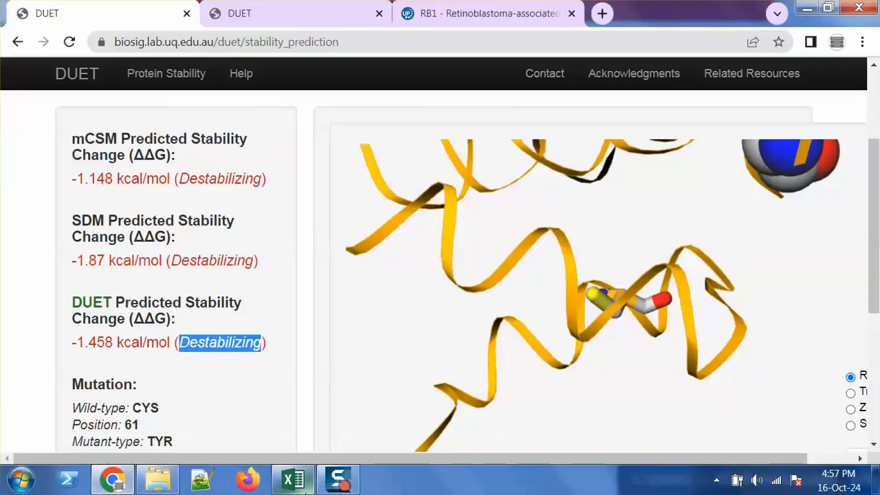
click(293, 478)
double_click(821, 185)
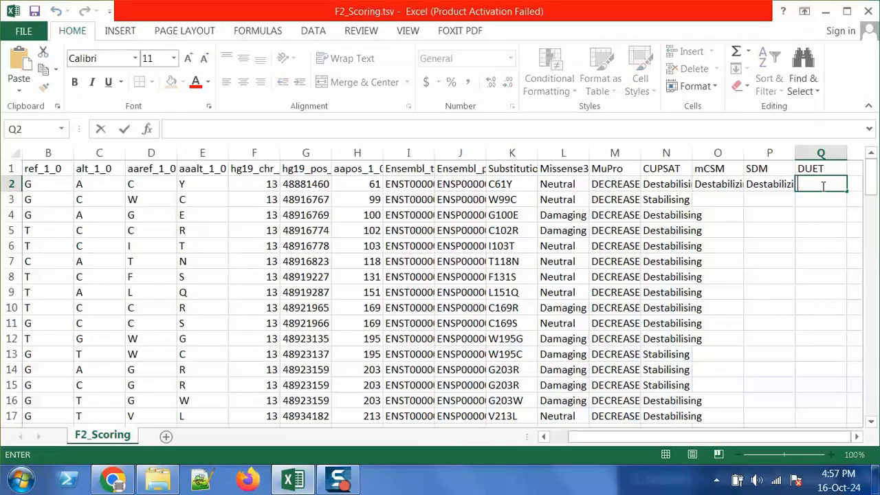
key(ctrl+v)
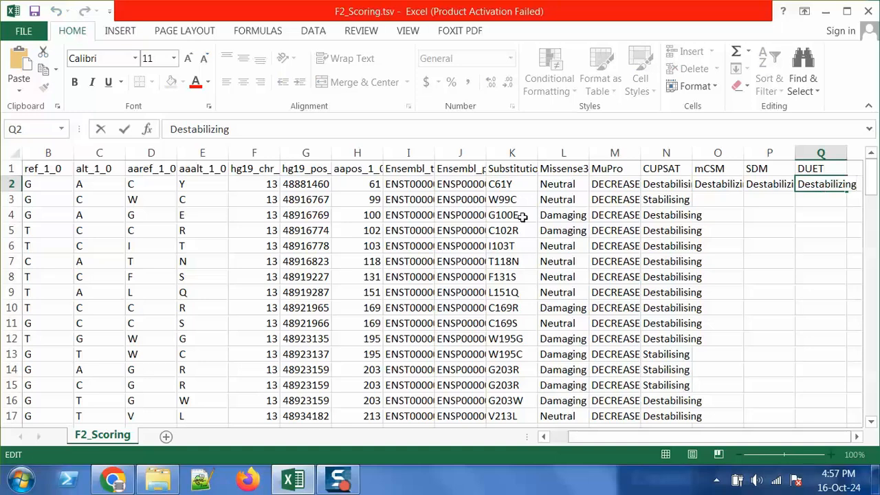
click(375, 199)
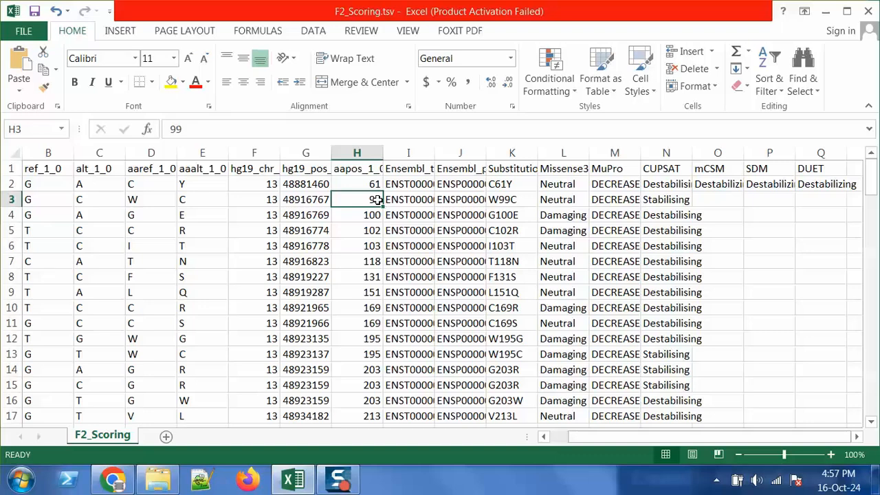
- Copy substitution W99C from cell K3 in Excel into DUET's single mutation form in Chrome and submit it with chain A
click(113, 479)
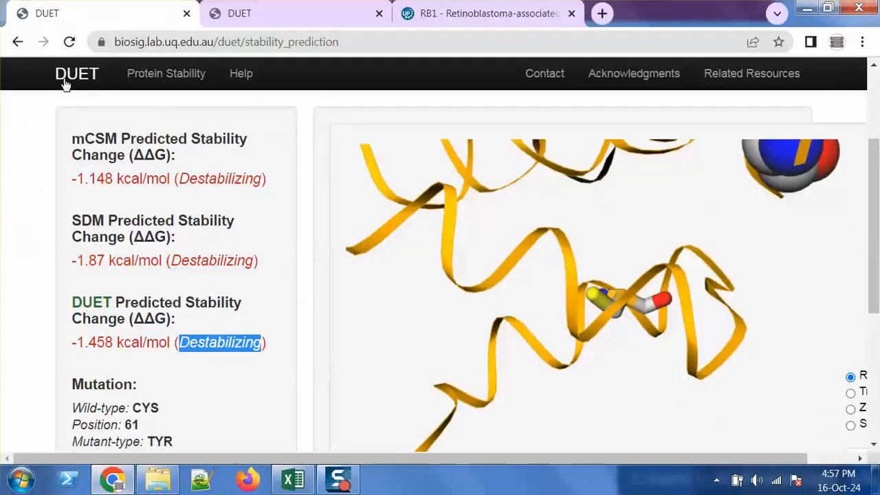
click(19, 43)
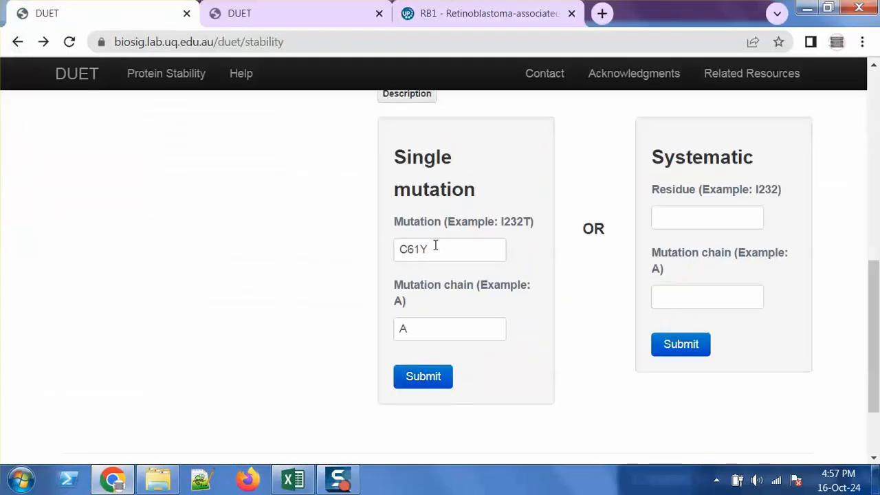
click(293, 479)
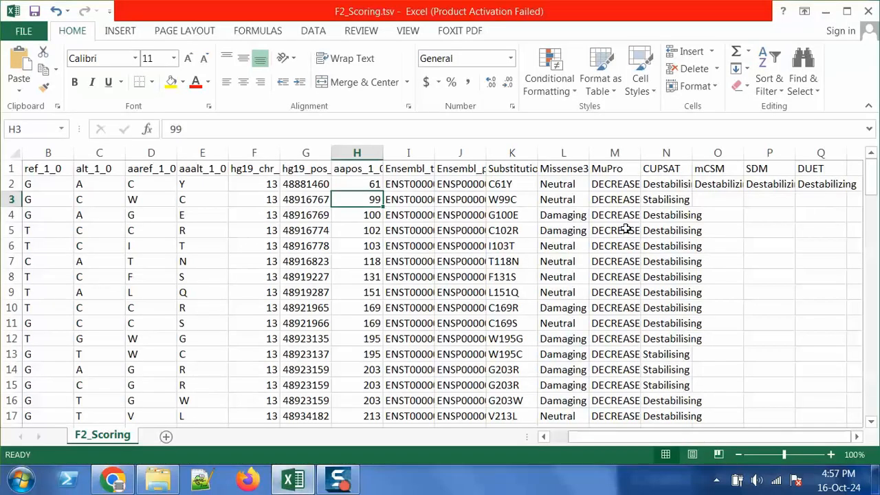
click(524, 198)
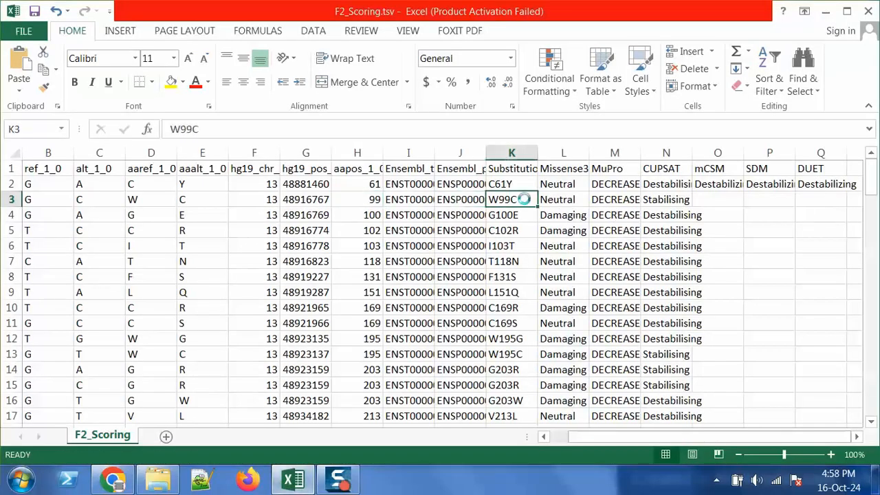
key(ctrl+c)
click(113, 479)
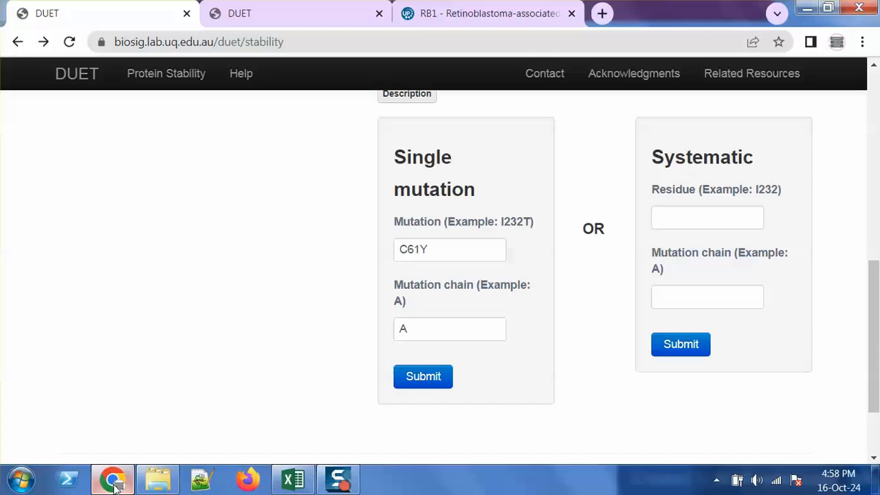
click(451, 257)
key(ctrl+a)
key(ctrl+v)
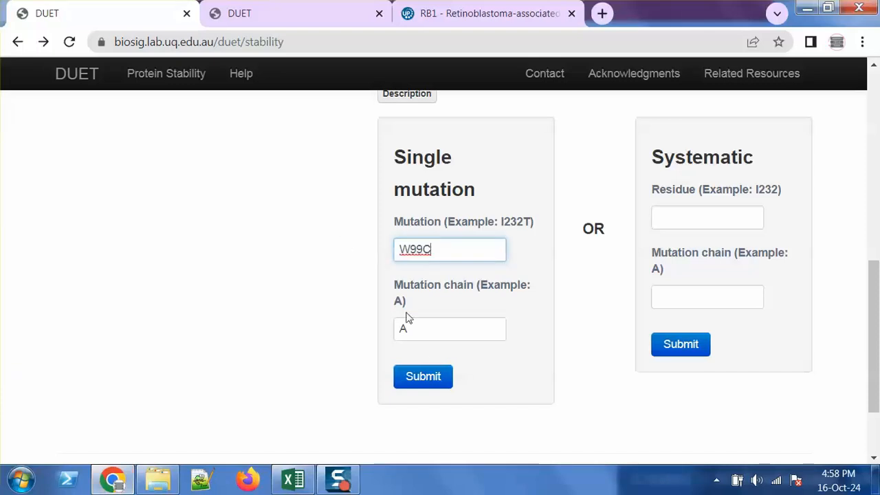
click(426, 376)
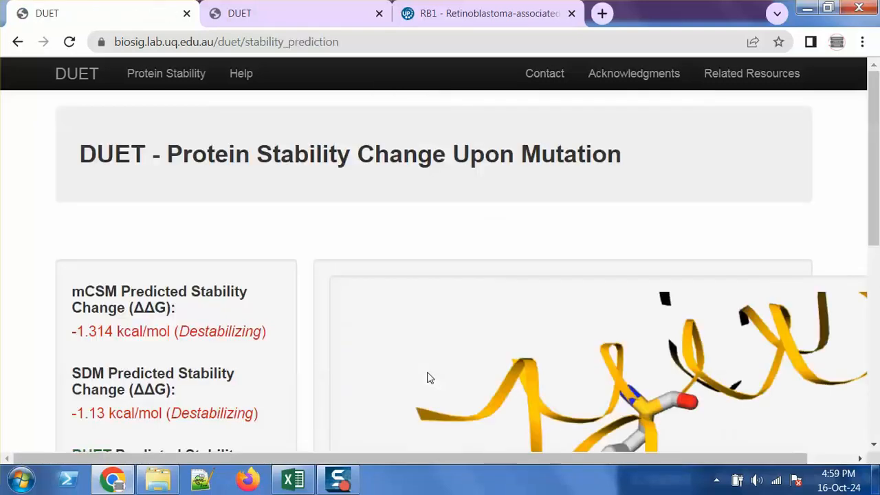
- In Excel, record Destabilizing as the mCSM, SDM and DUET outcomes for W99C in cells O3, P3 and Q3, and save the file
drag(877, 151, 878, 187)
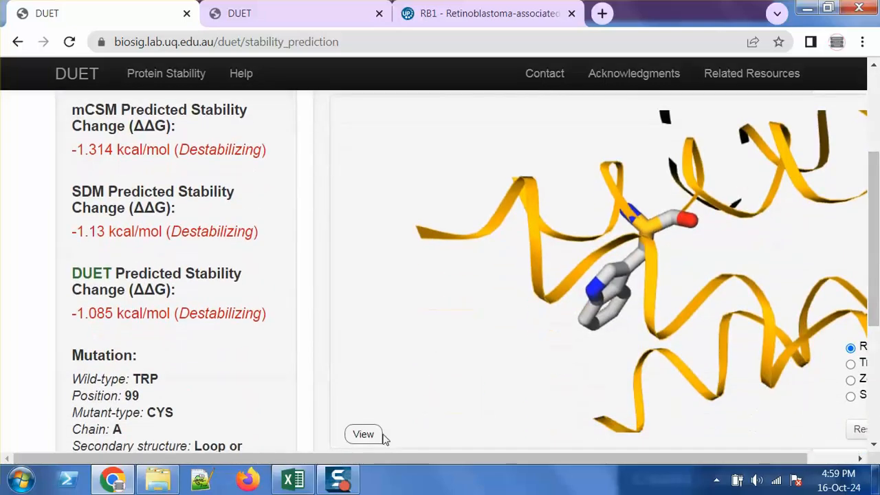
click(292, 479)
click(724, 196)
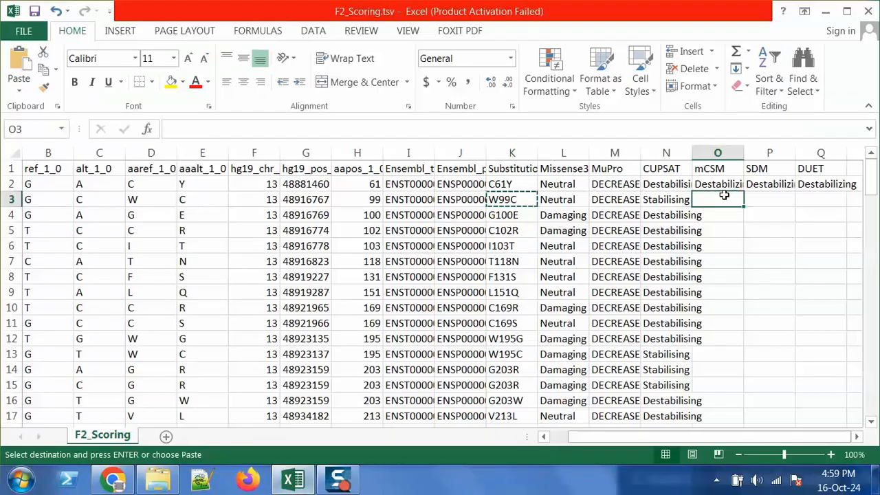
text(destabilizing)
key(Return)
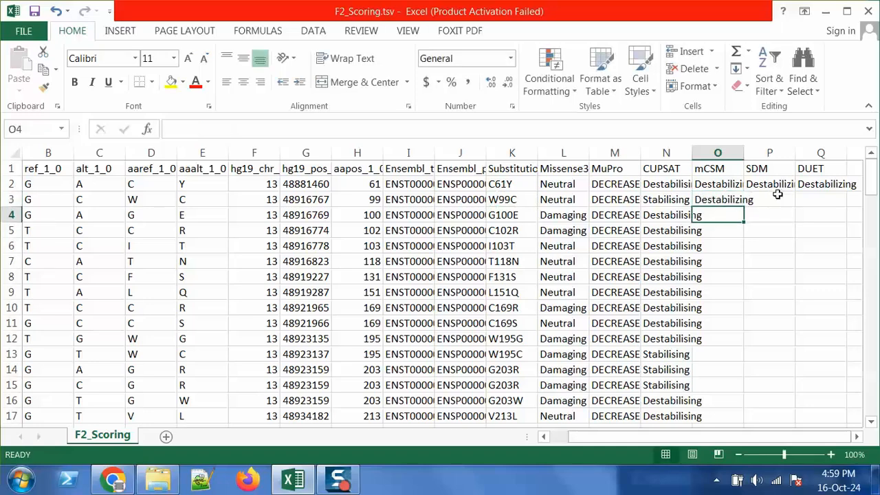
click(779, 198)
text(d)
key(Return)
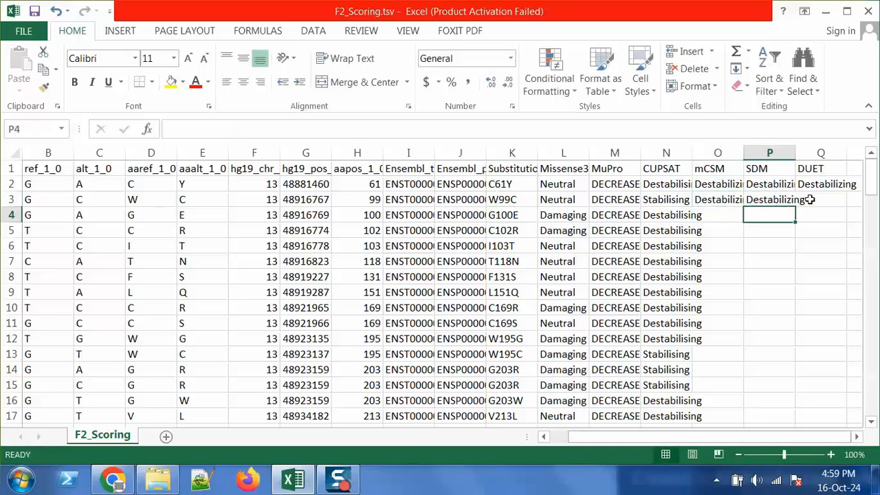
click(811, 199)
text(destabilizing)
key(Return)
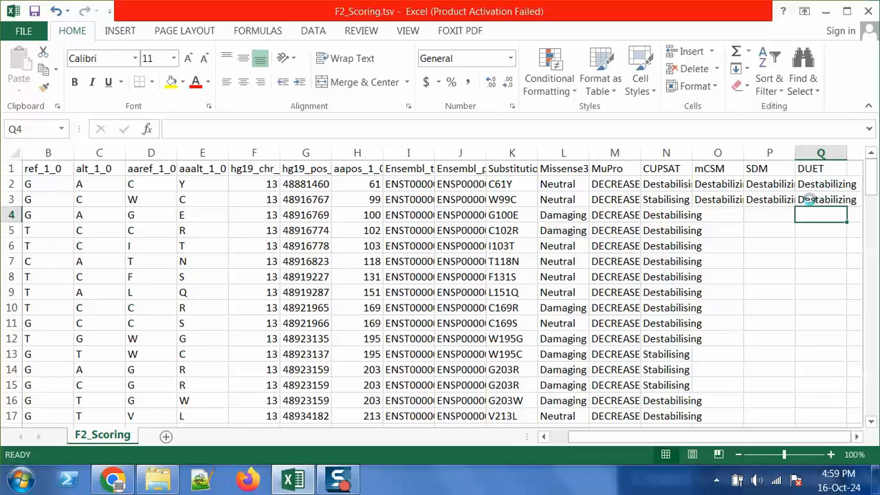
key(ctrl+s)
click(389, 283)
- Return to the DUET submission form in Chrome and choose AF-P06400-F1-model_v4.pdb as the uploaded wild-type structure
click(113, 479)
click(17, 42)
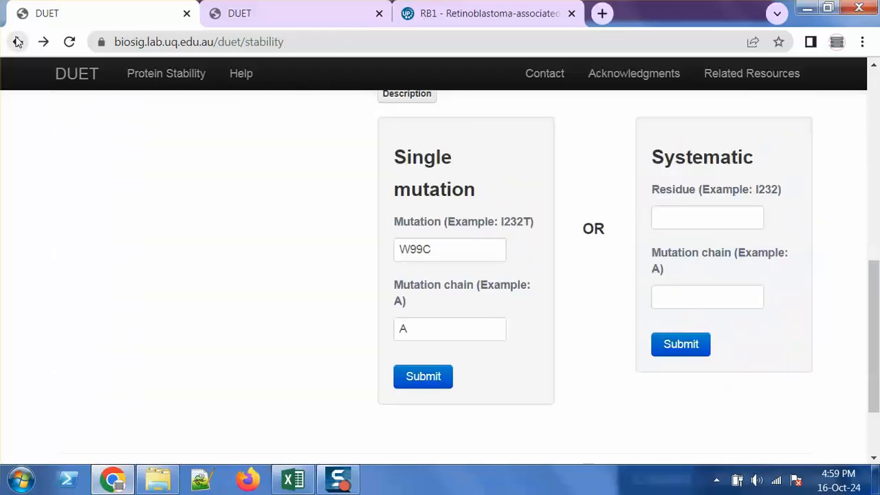
drag(877, 256, 876, 119)
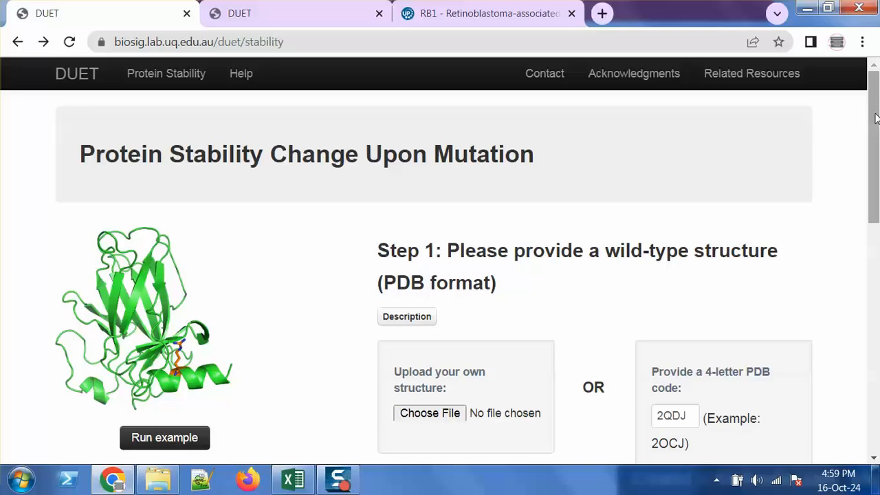
click(449, 414)
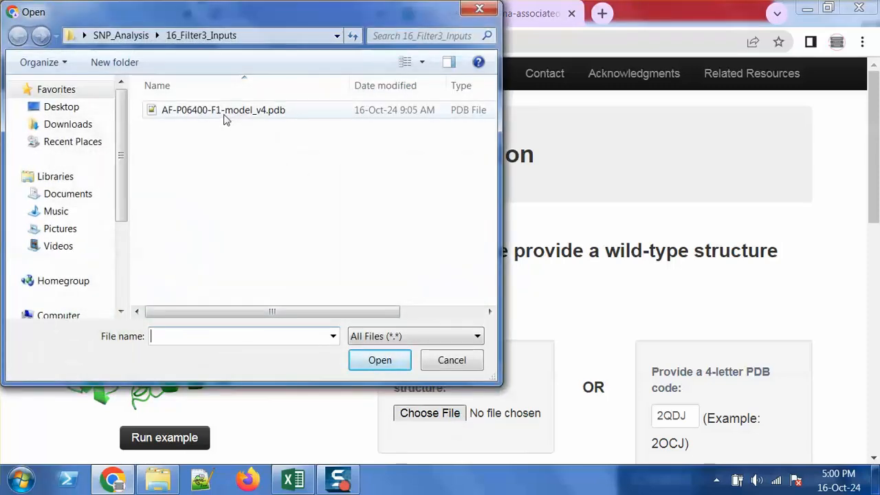
double_click(226, 118)
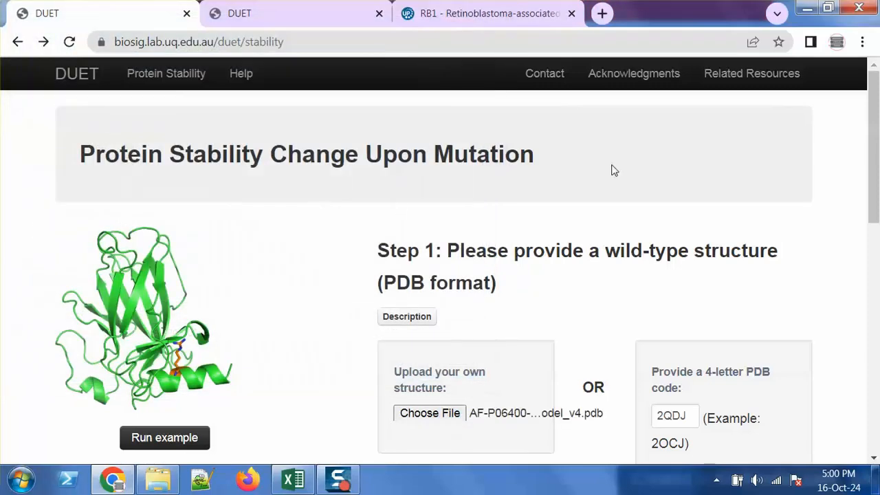
- Submit the single mutation W99C on chain A for prediction with the uploaded structure
drag(876, 113, 877, 301)
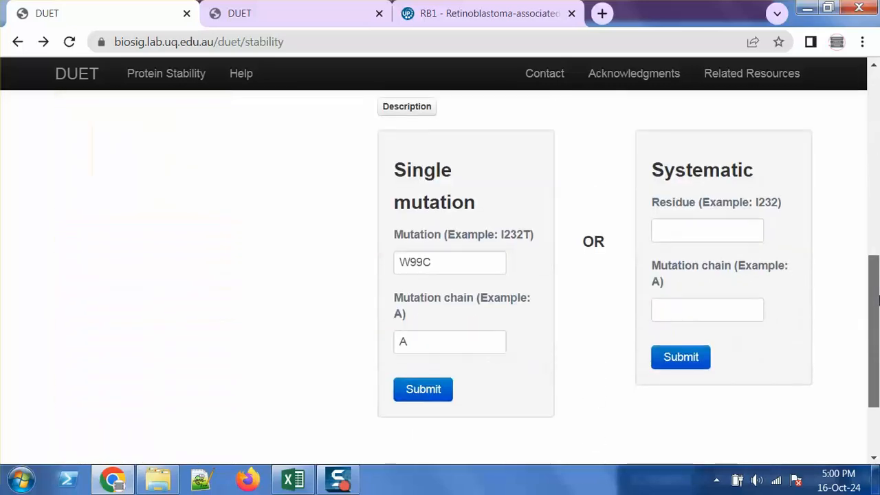
click(459, 266)
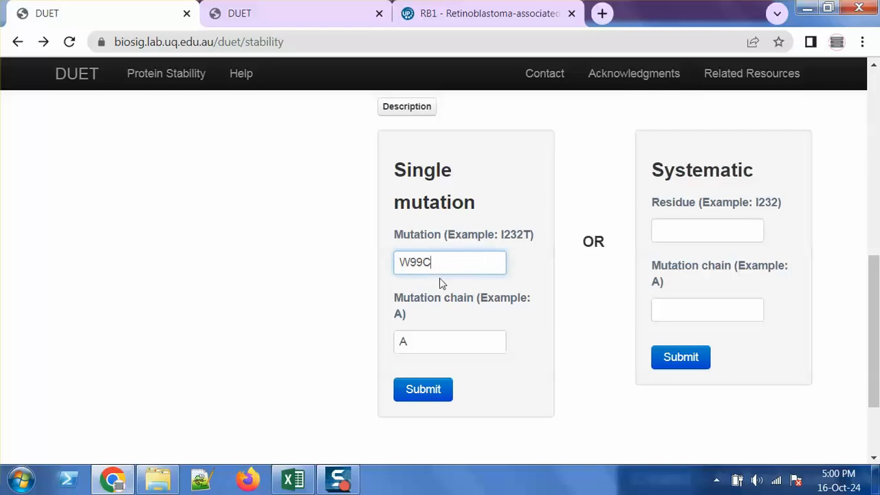
click(437, 389)
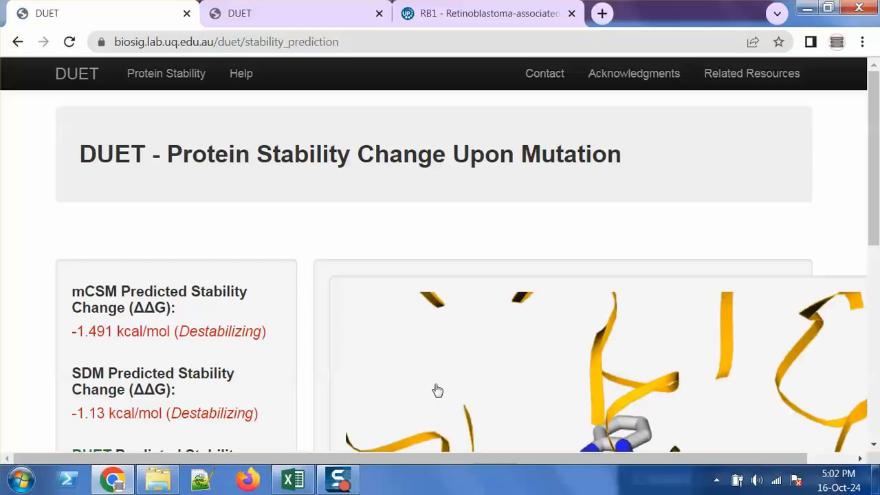
- Compare the uploaded structure's W99C predictions with the mCSM, SDM and DUET entries in row 3 of the Excel sheet
drag(873, 138, 877, 226)
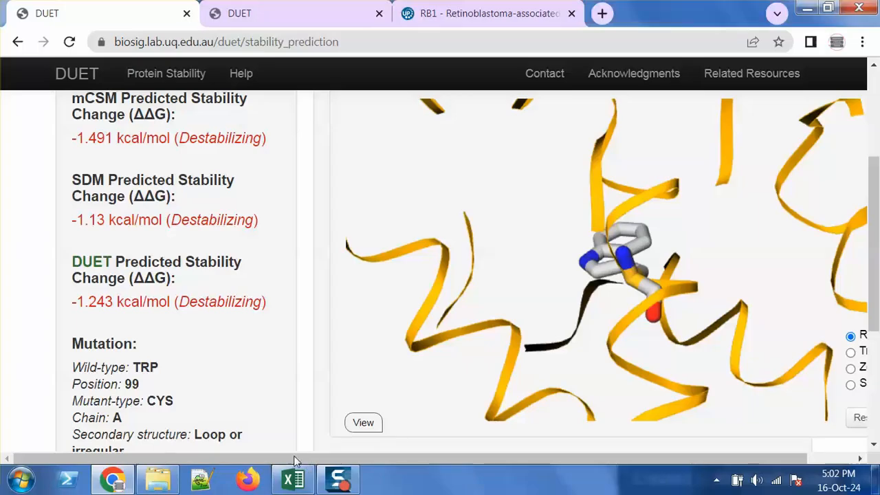
click(292, 479)
click(771, 201)
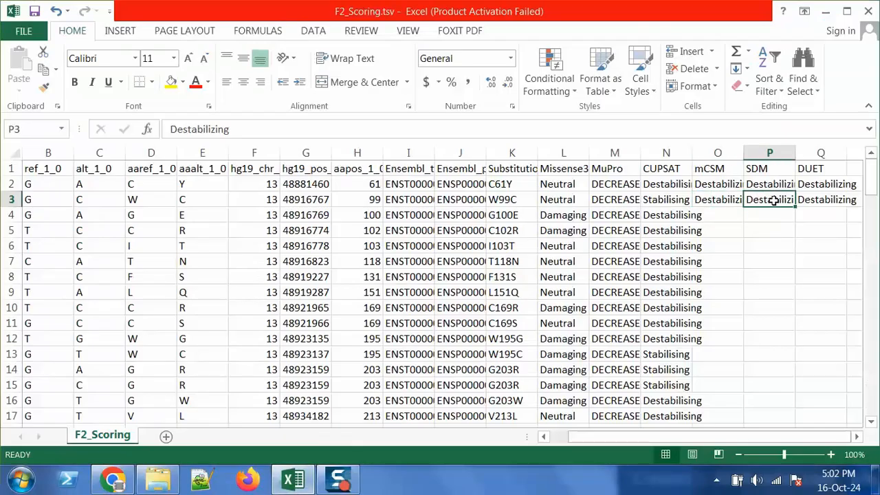
click(830, 198)
click(718, 200)
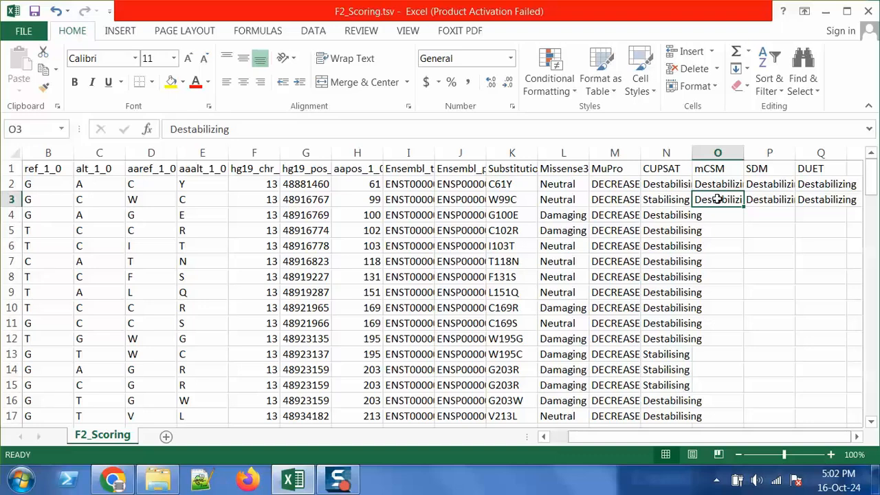
- Copy substitution C61Y from cell K2 in Excel into DUET's single mutation form in Chrome and submit it with chain A
click(501, 186)
key(ctrl+c)
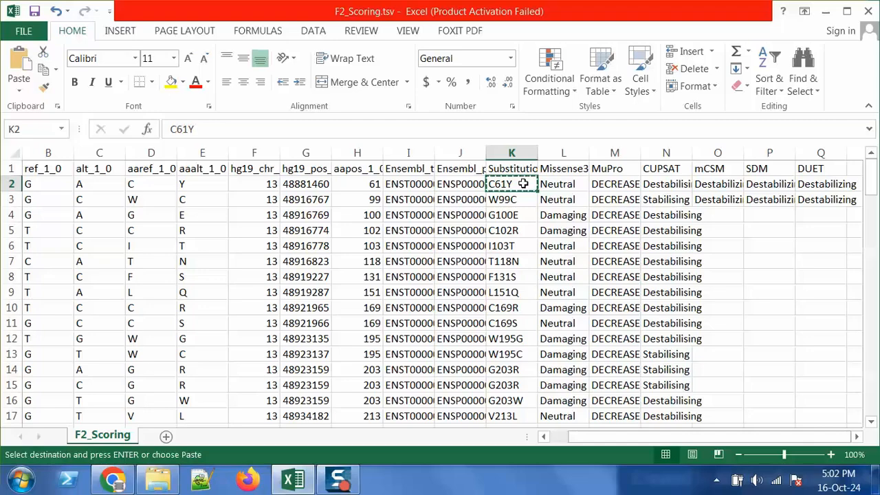
click(112, 488)
click(18, 42)
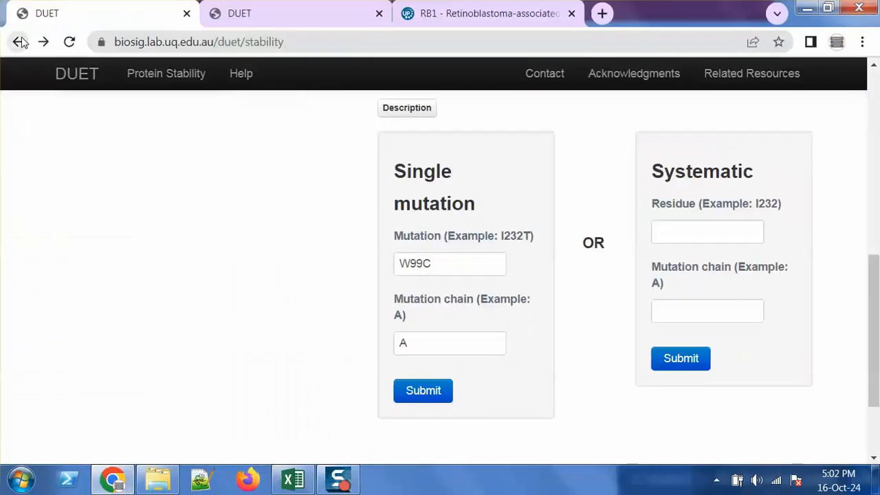
double_click(438, 264)
key(ctrl+v)
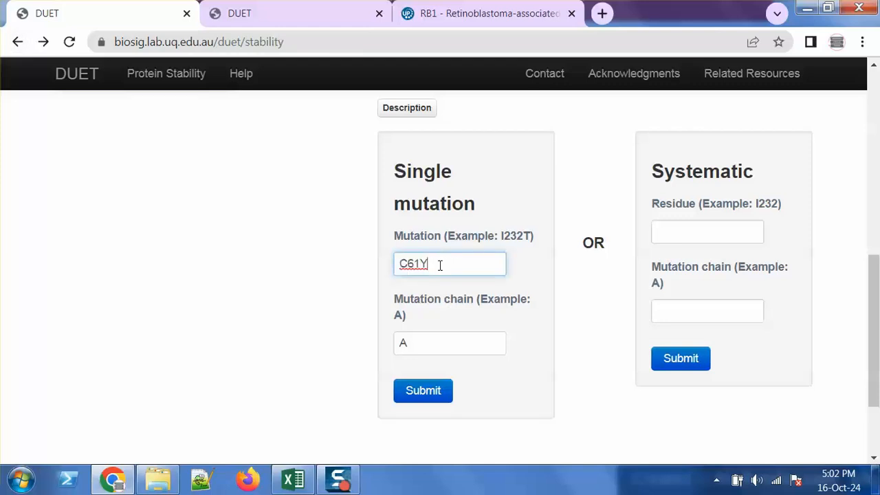
click(426, 390)
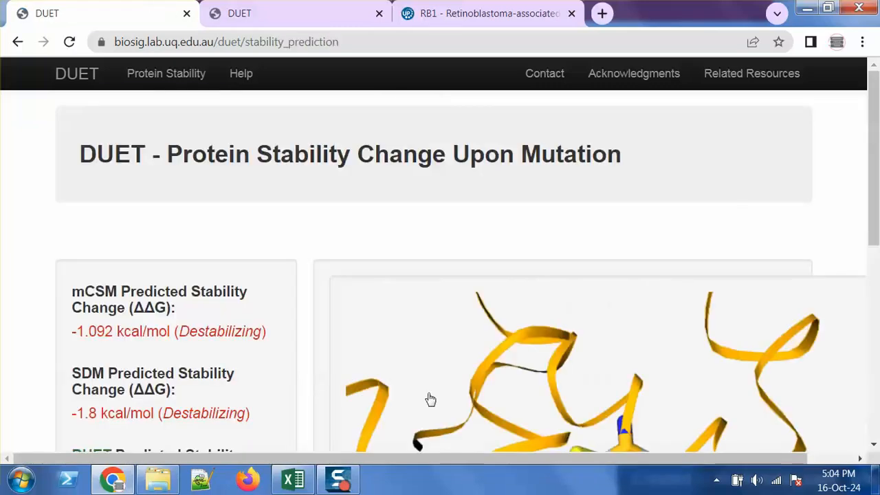
- Compare the new C61Y predictions with the mCSM, SDM and DUET entries in row 2 of the Excel sheet
drag(877, 193, 877, 257)
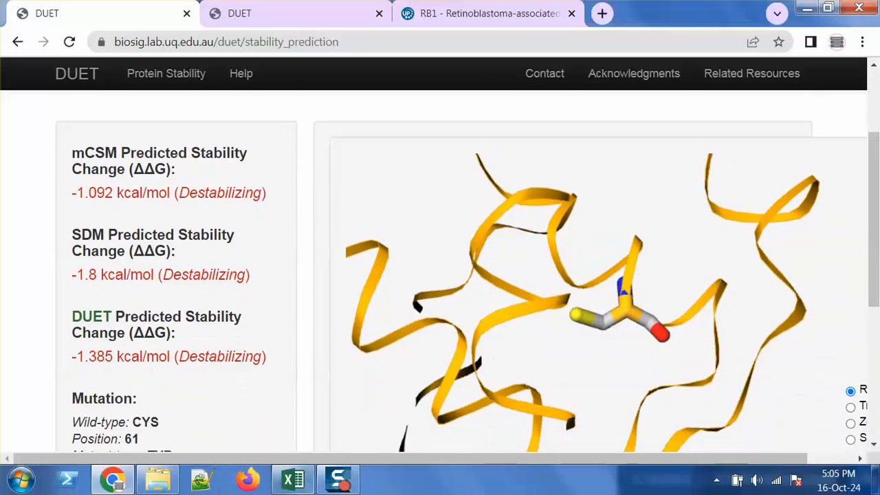
click(293, 479)
click(719, 184)
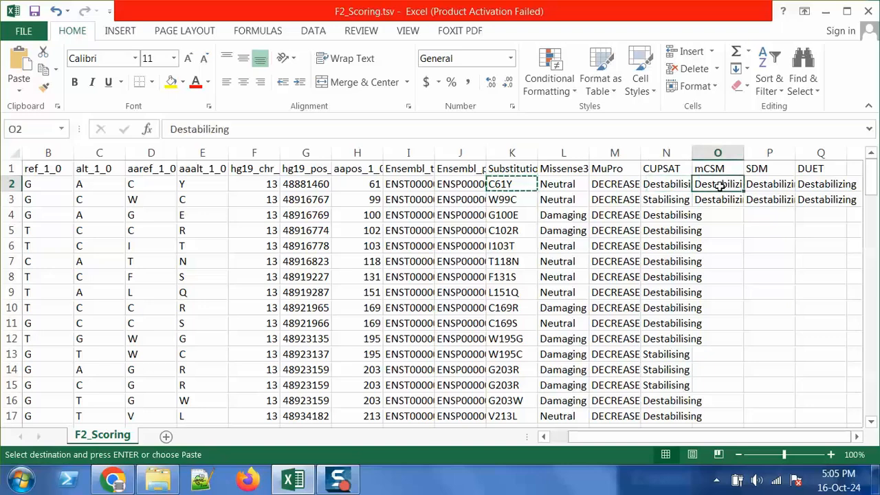
click(773, 185)
click(816, 184)
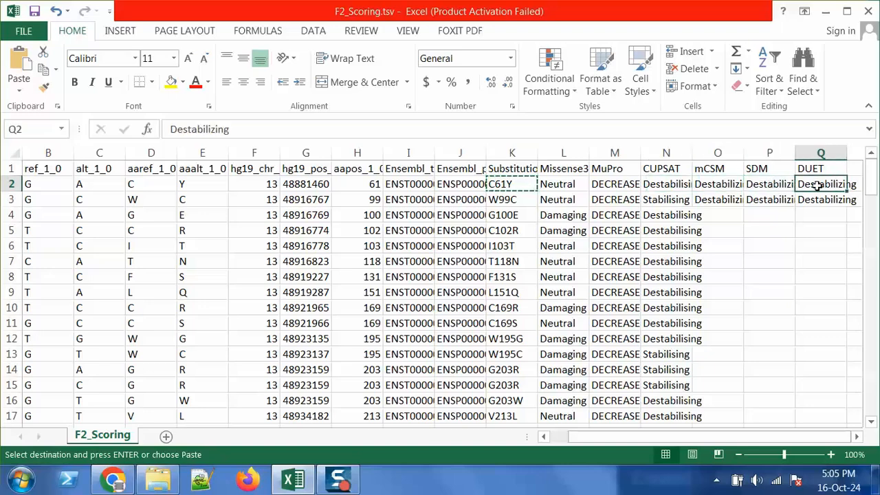